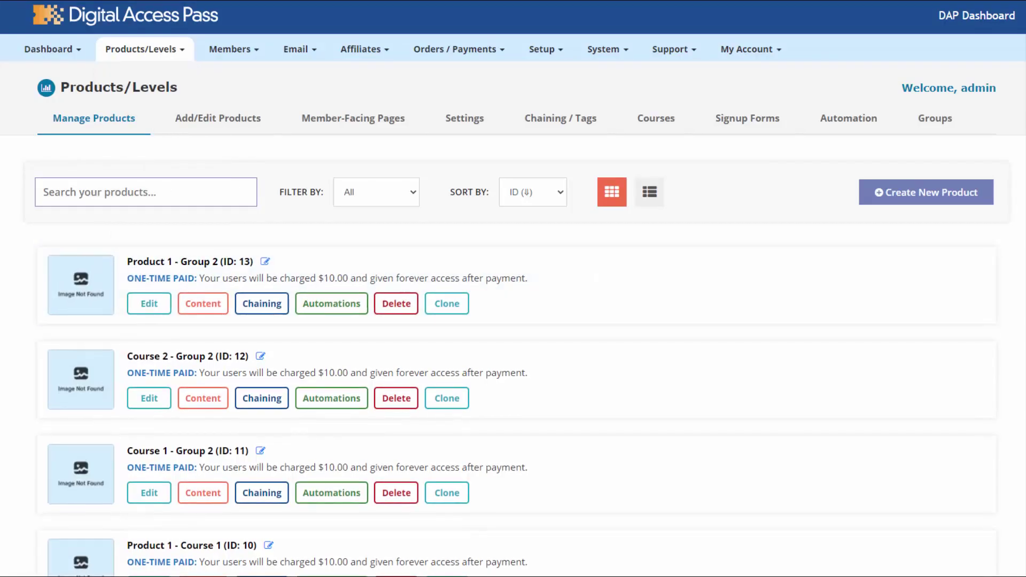
Open the Group 1 product for editing and review its account type, subaccount limit and billing settings.
scroll(513, 289, down, 5)
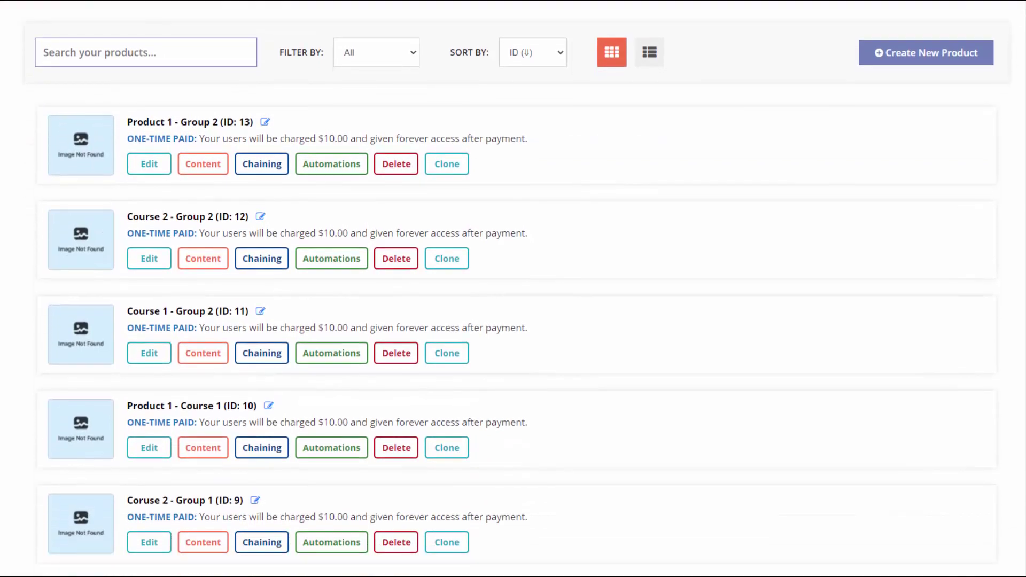
scroll(321, 508, down, 4)
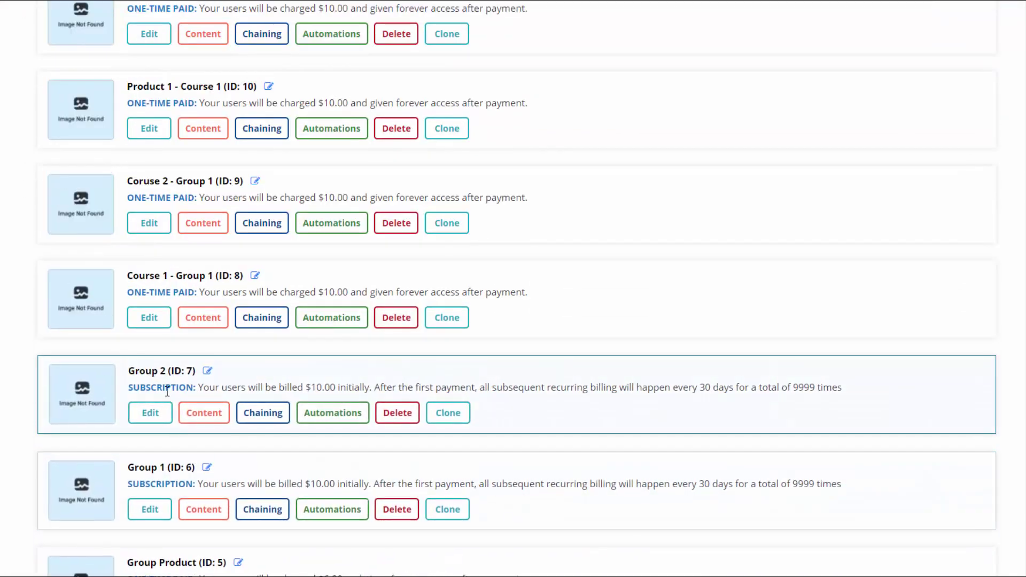
click(150, 509)
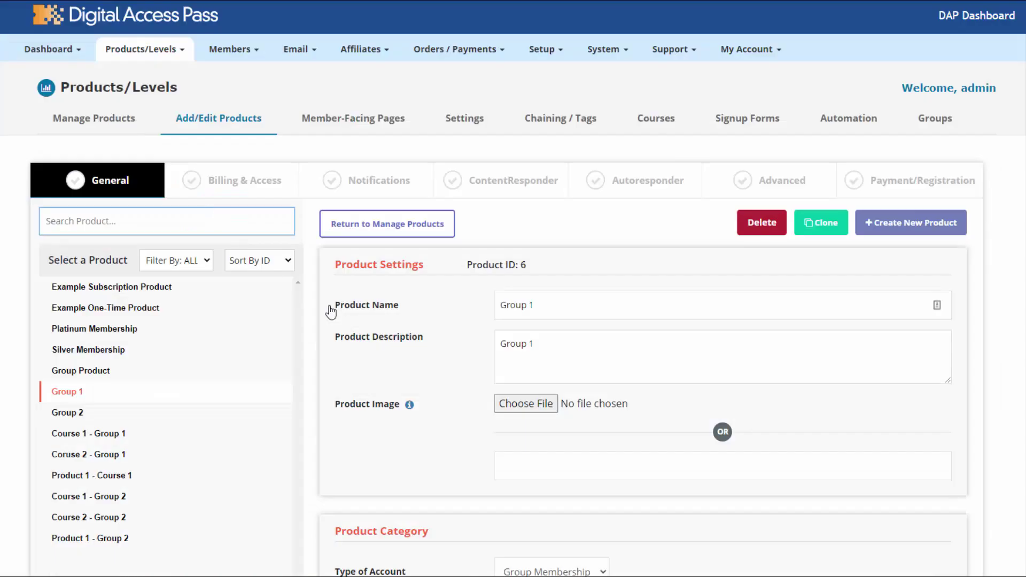
scroll(689, 437, down, 1)
scroll(690, 437, down, 2)
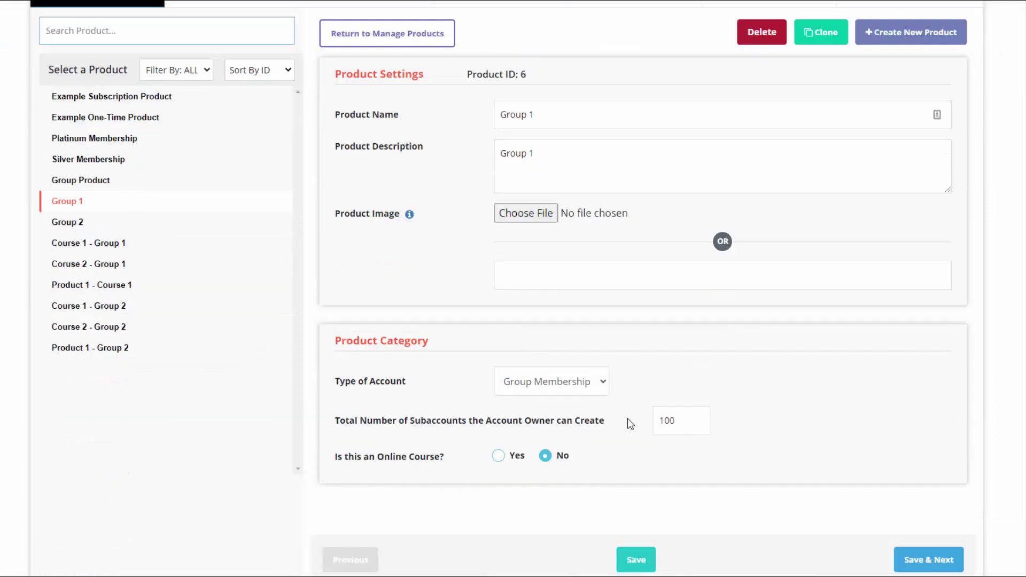
click(575, 382)
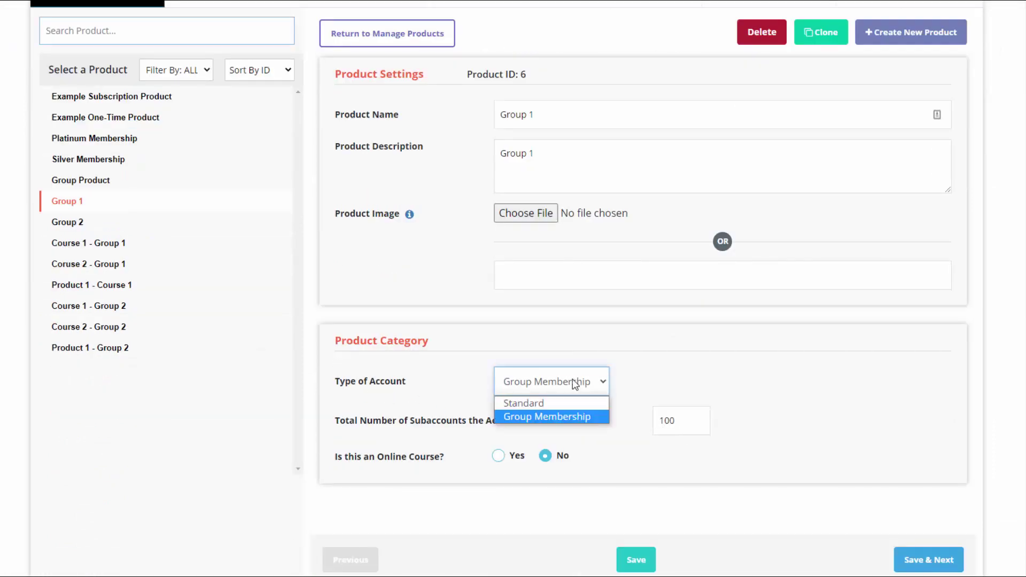
click(539, 420)
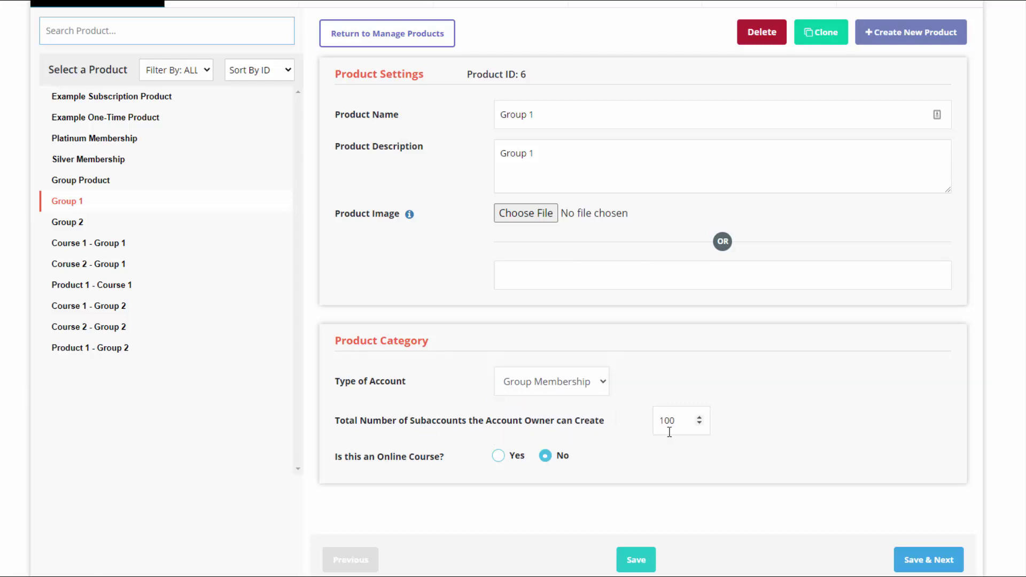
scroll(297, 70, up, 1)
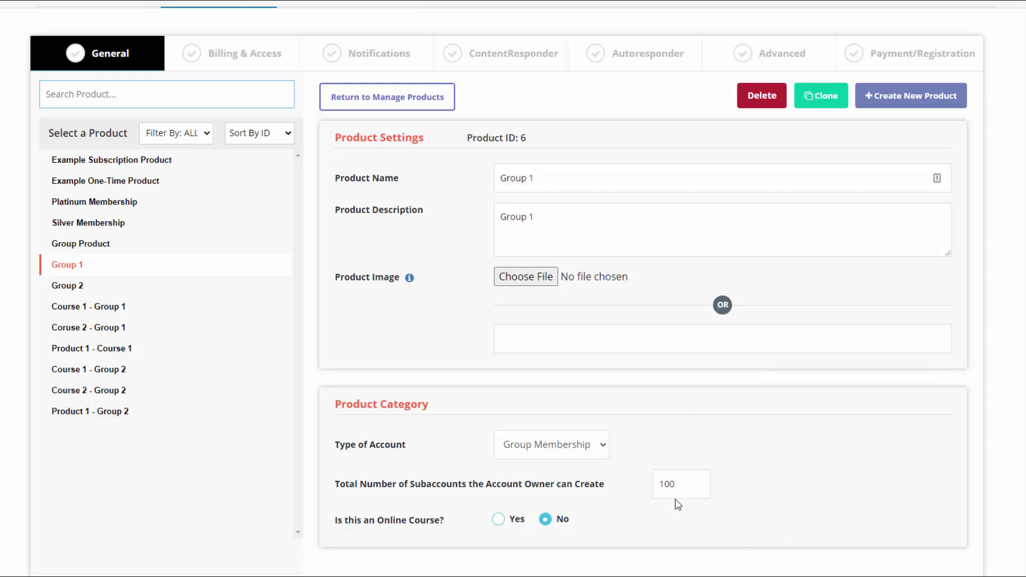
click(223, 50)
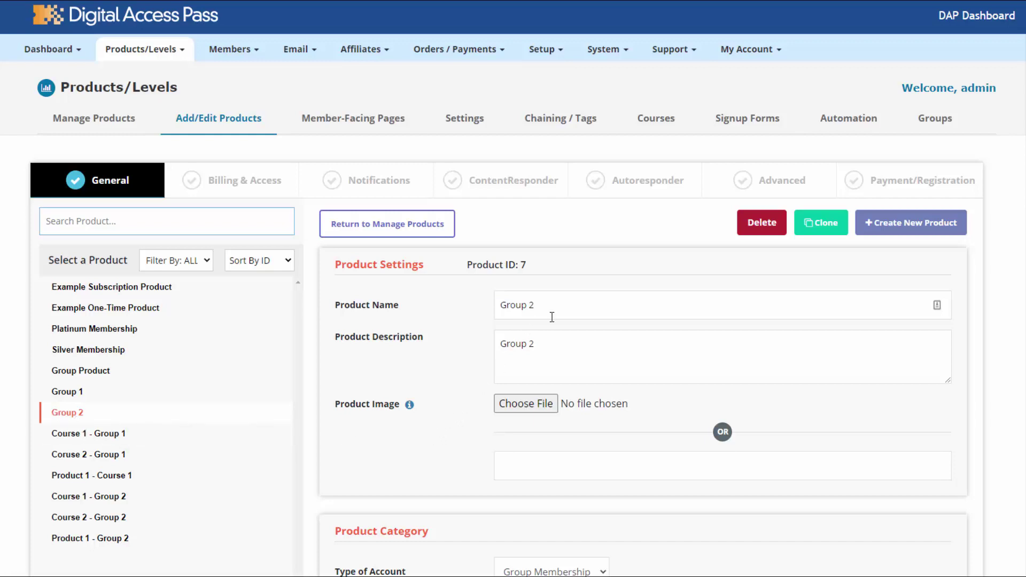
Set the Group 2 product's recurring price to 20.00 in its billing and access settings.
scroll(552, 317, down, 2)
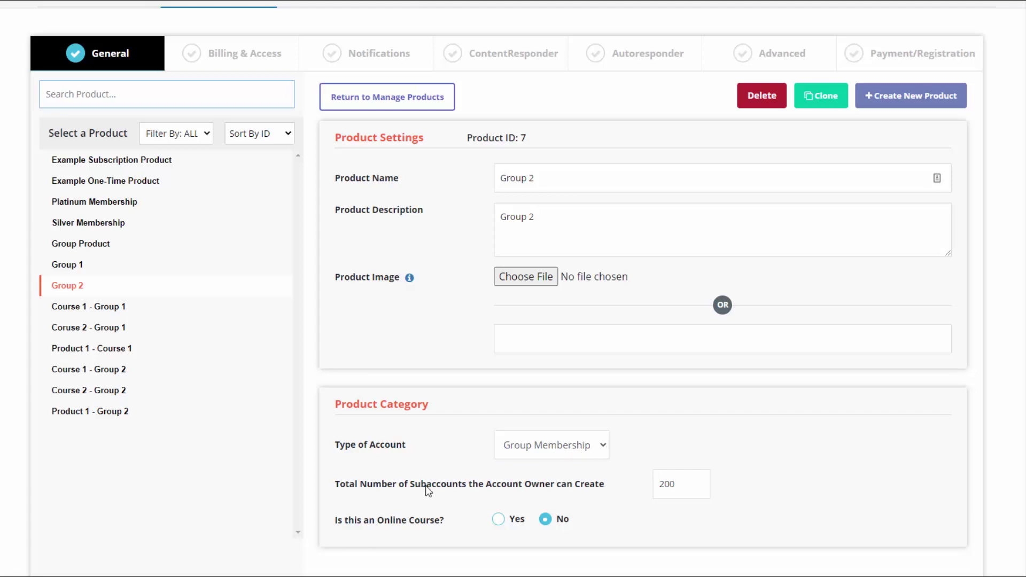
click(249, 57)
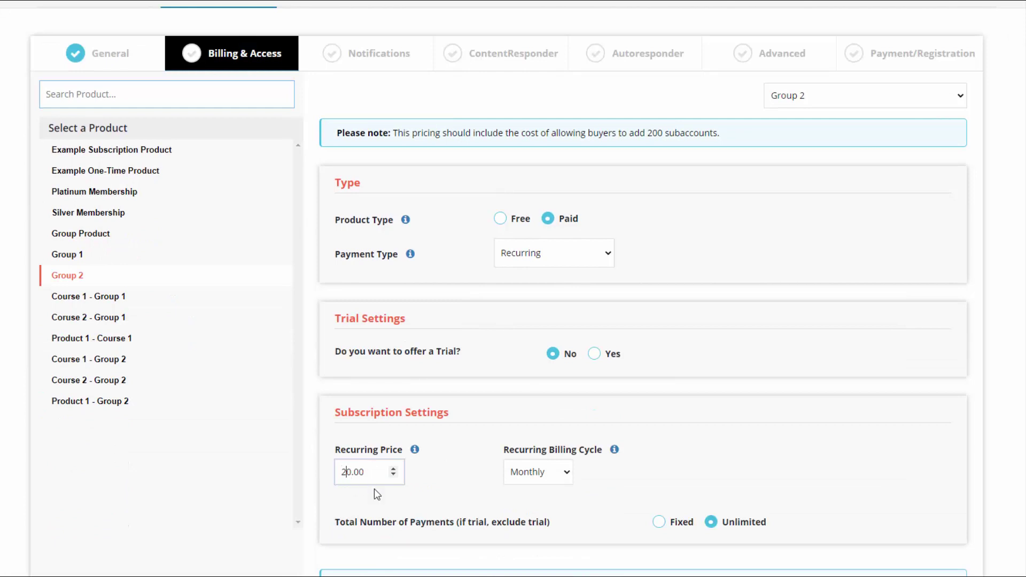
click(639, 492)
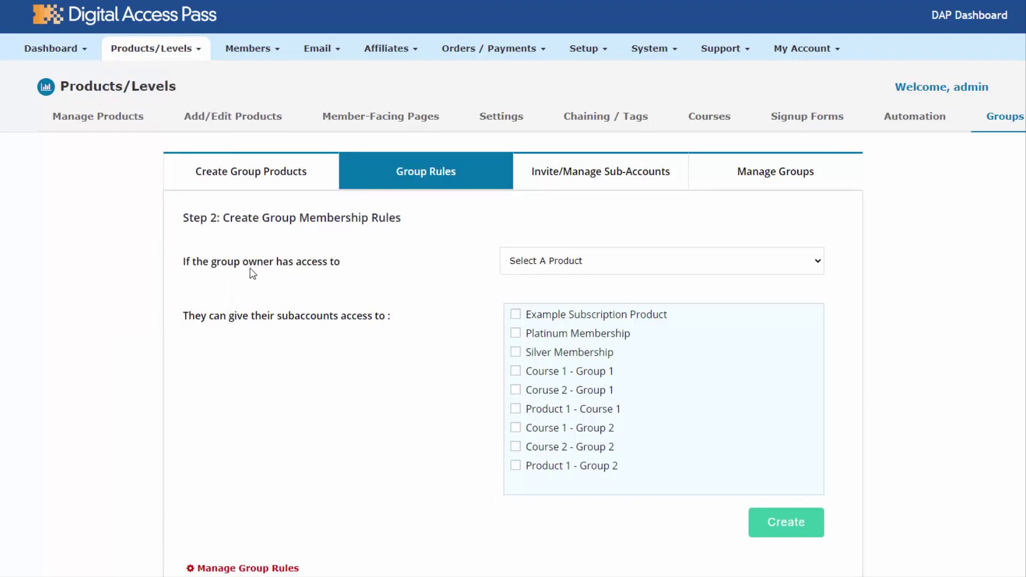
Create a group rule letting Group 1 owners give subaccounts access to Course 1 - Group 1 and Coruse 2 - Group 1, excluding Group 1 itself.
click(610, 264)
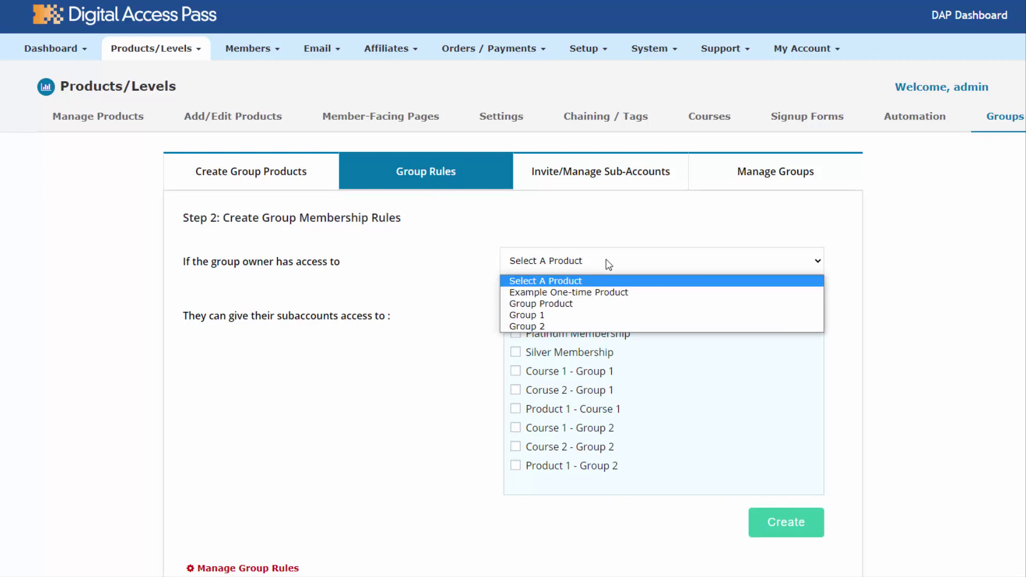
click(533, 317)
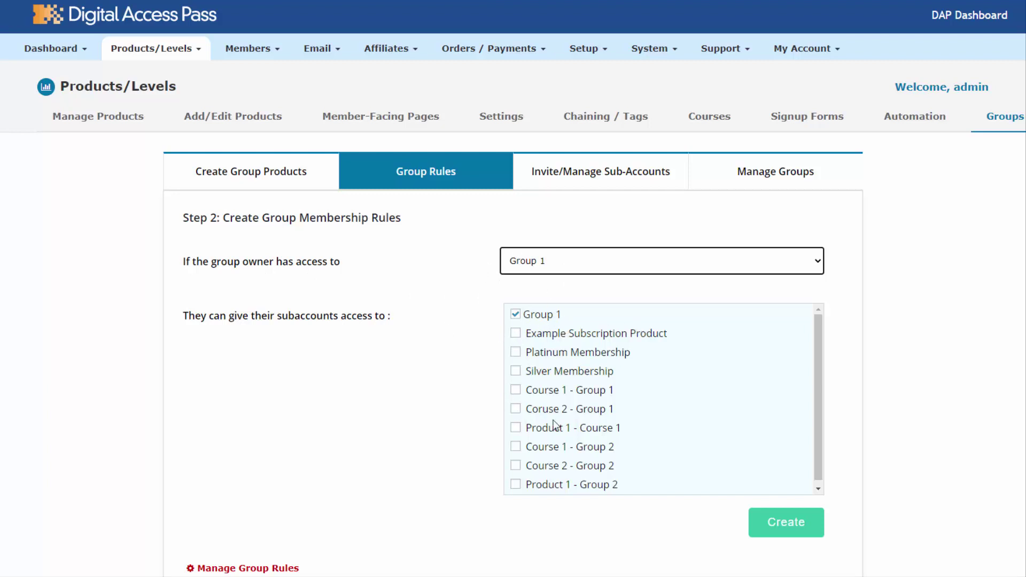
click(516, 315)
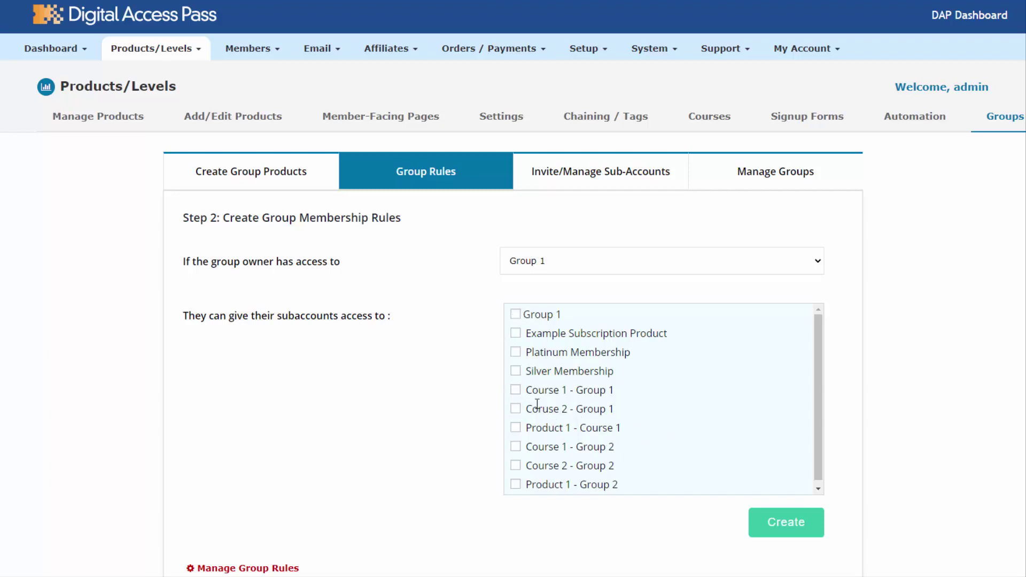
click(586, 392)
click(529, 409)
click(804, 527)
scroll(378, 511, down, 3)
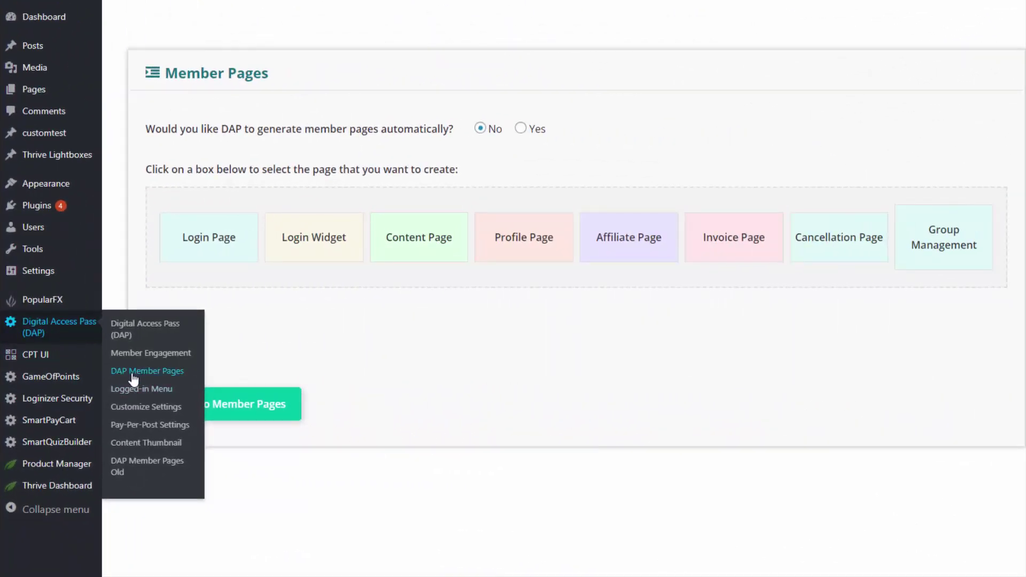
Open the Group Management page customizer and examine the text editing of the seat labels and Add New Subaccount button.
click(958, 259)
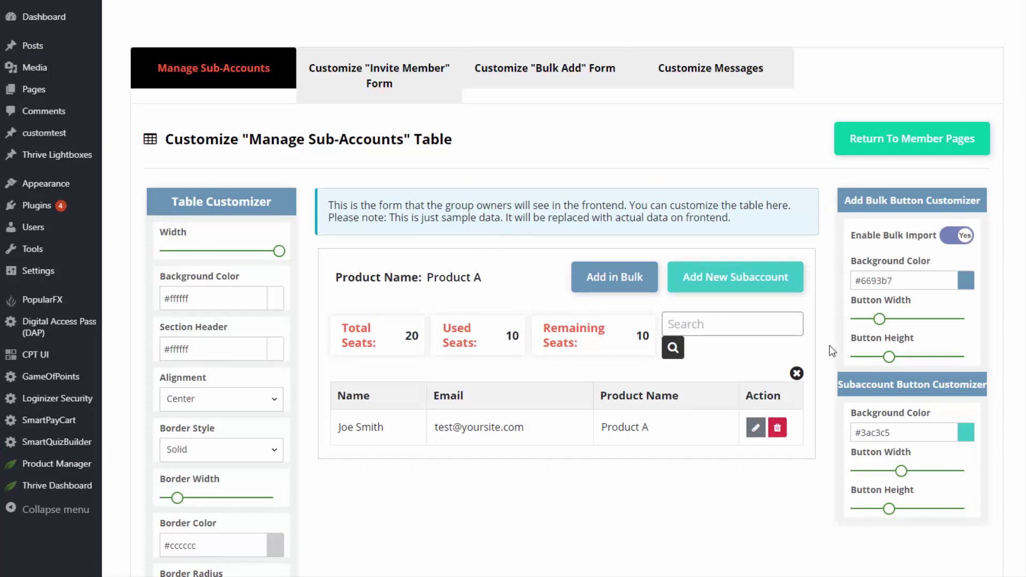
click(358, 339)
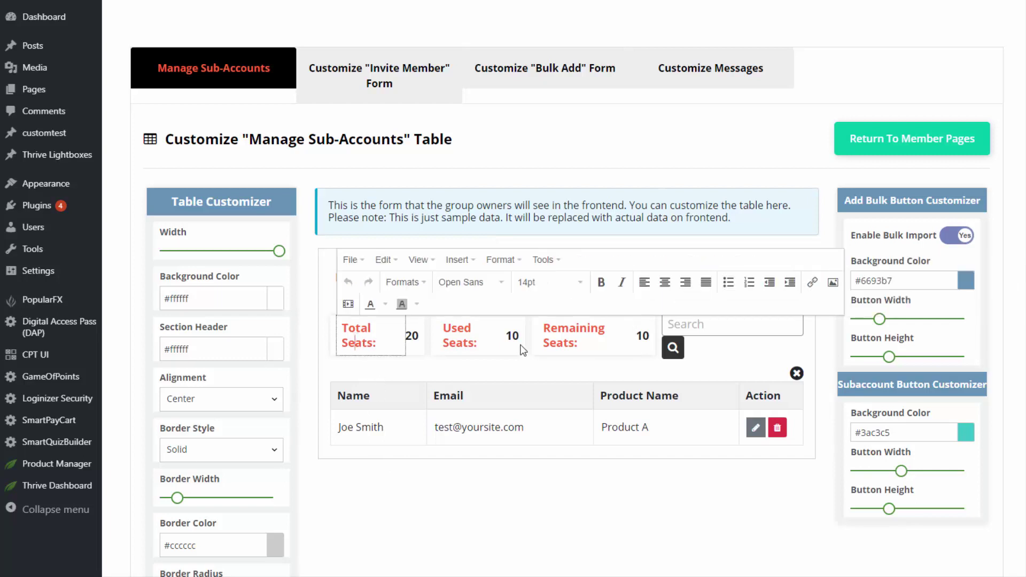
click(476, 343)
click(608, 526)
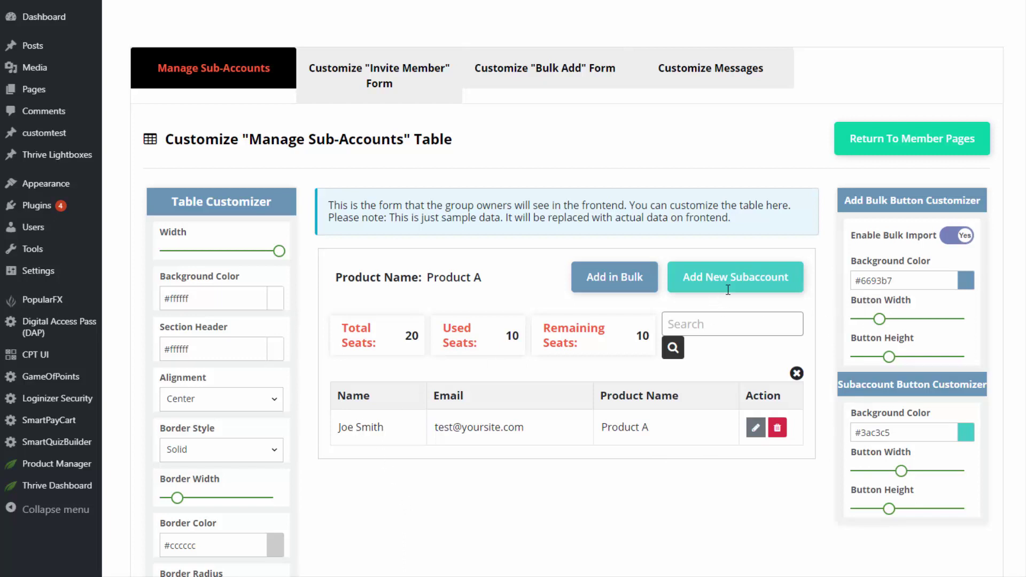
click(770, 284)
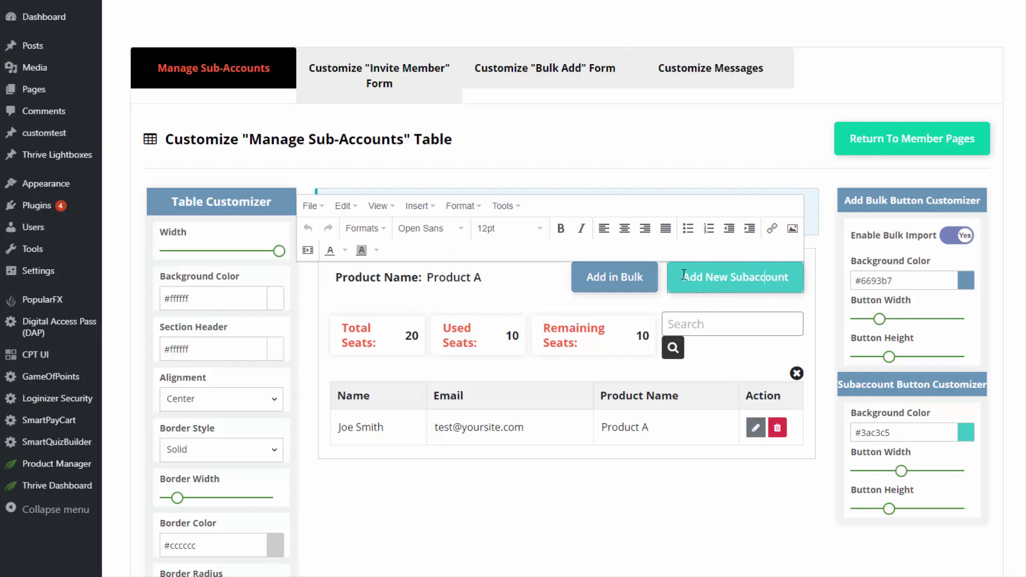
drag(684, 275, 778, 358)
click(606, 314)
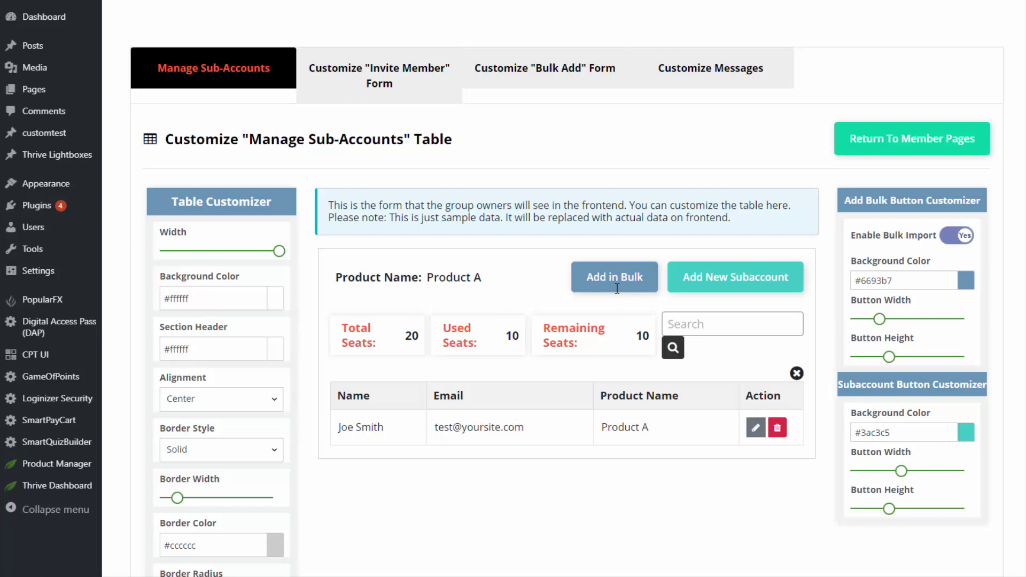
Review the customization options for the Invite Member form, the Bulk Add form and the group messages.
click(363, 92)
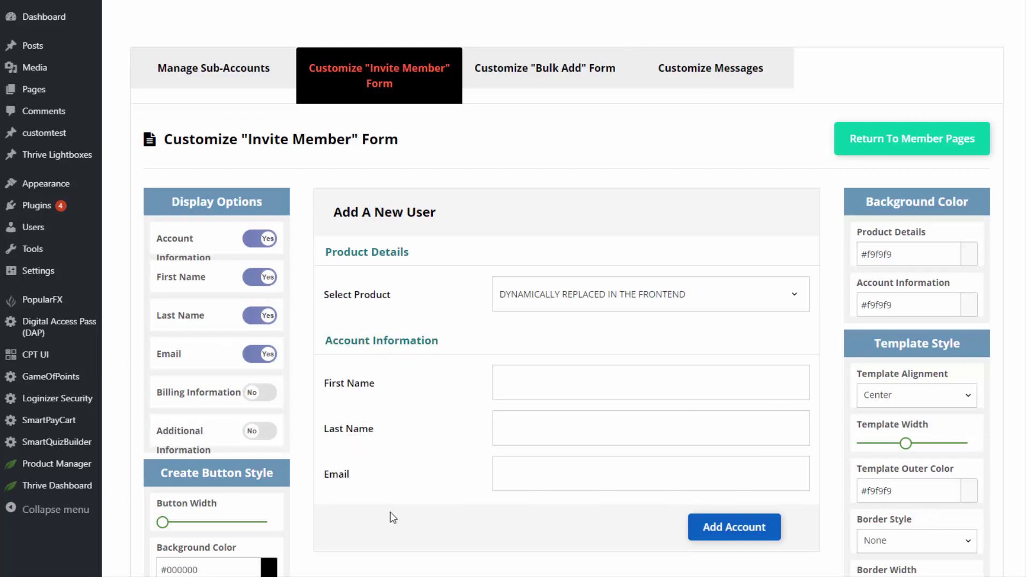
click(543, 86)
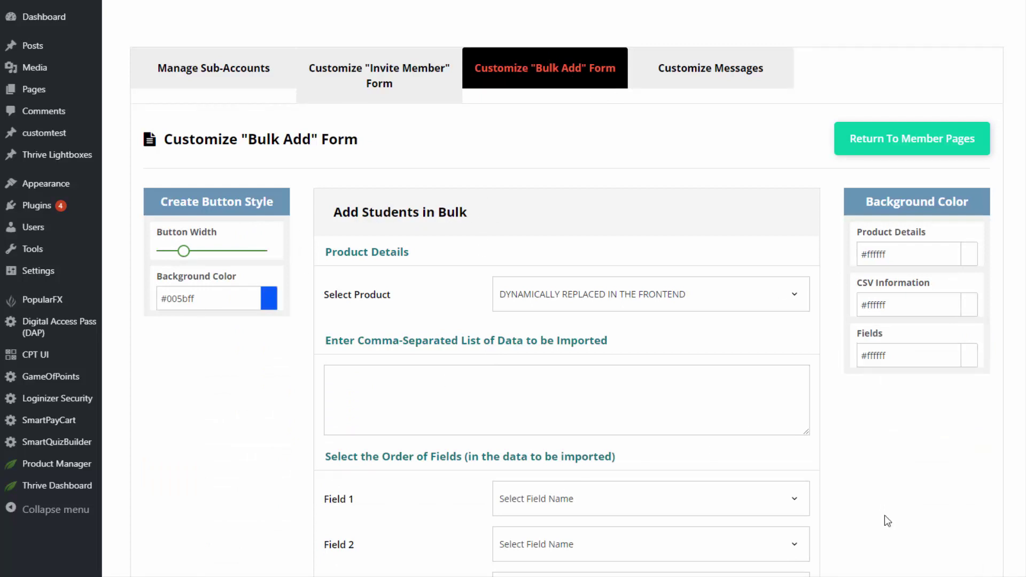
click(276, 95)
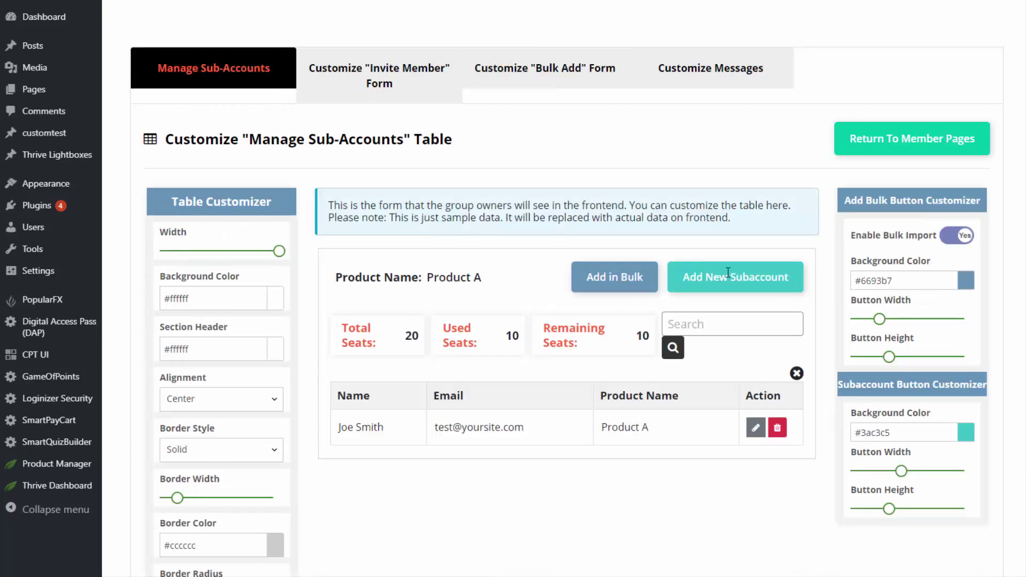
click(556, 80)
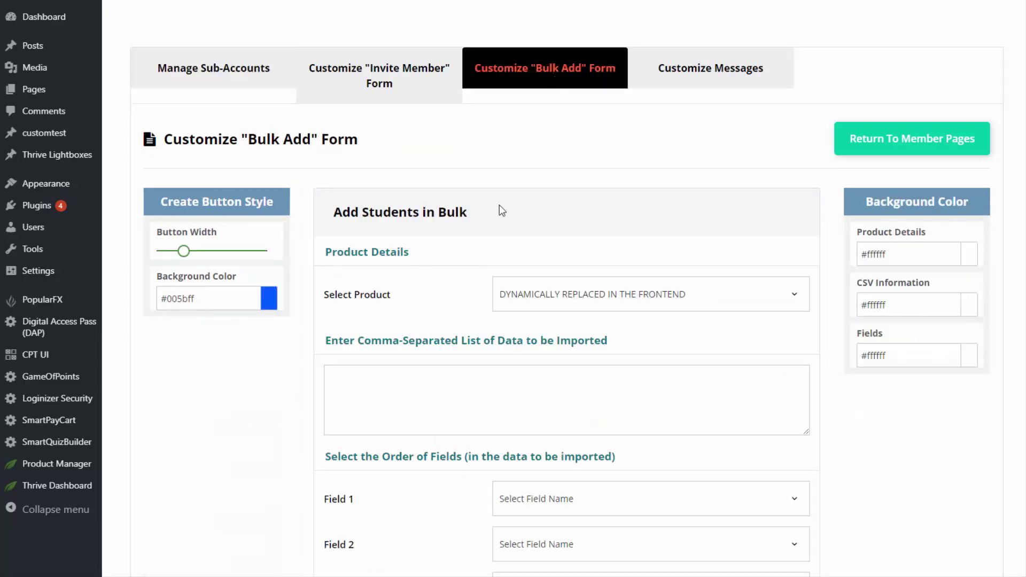
scroll(984, 475, down, 4)
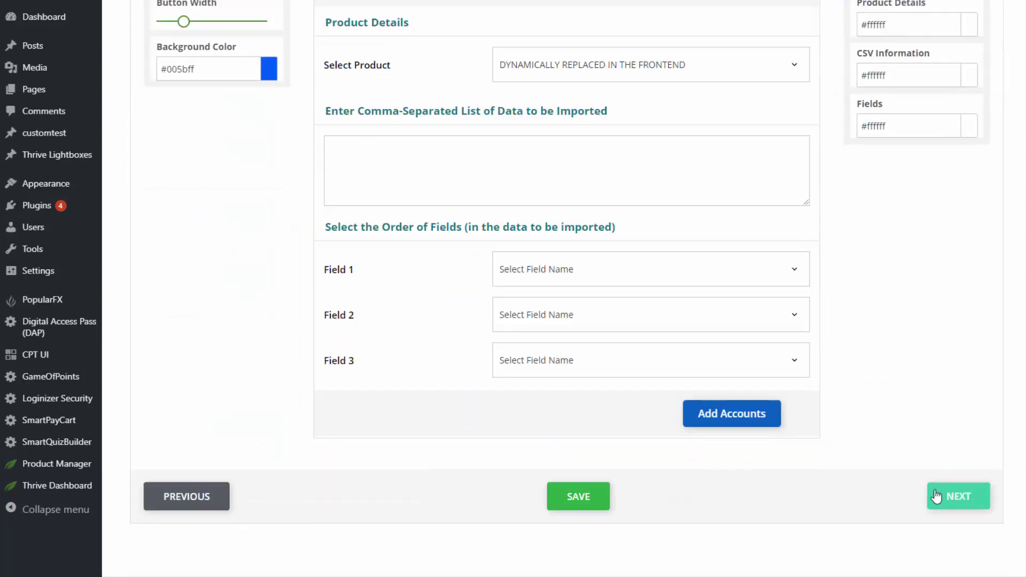
click(954, 495)
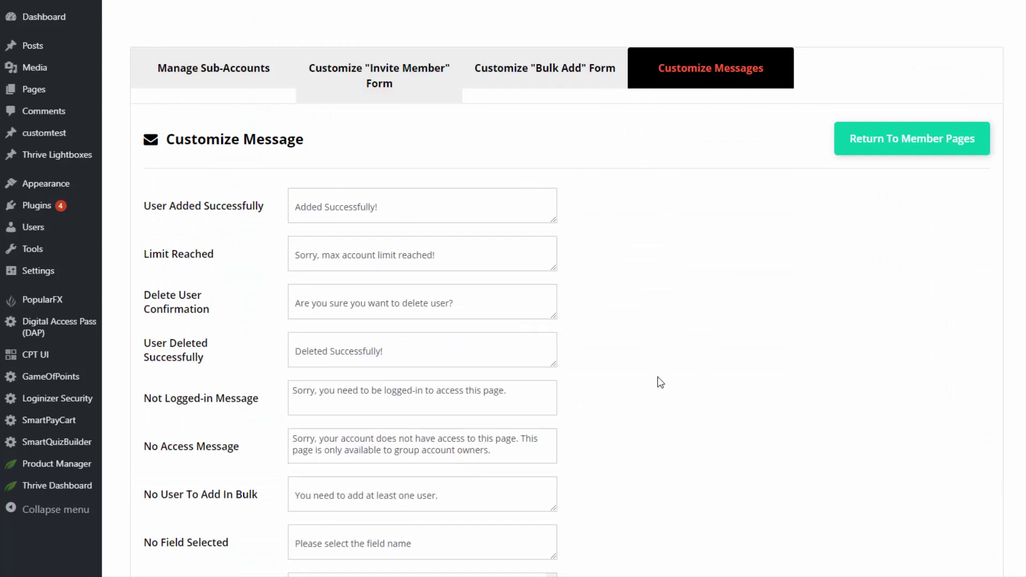
scroll(659, 387, down, 5)
click(958, 543)
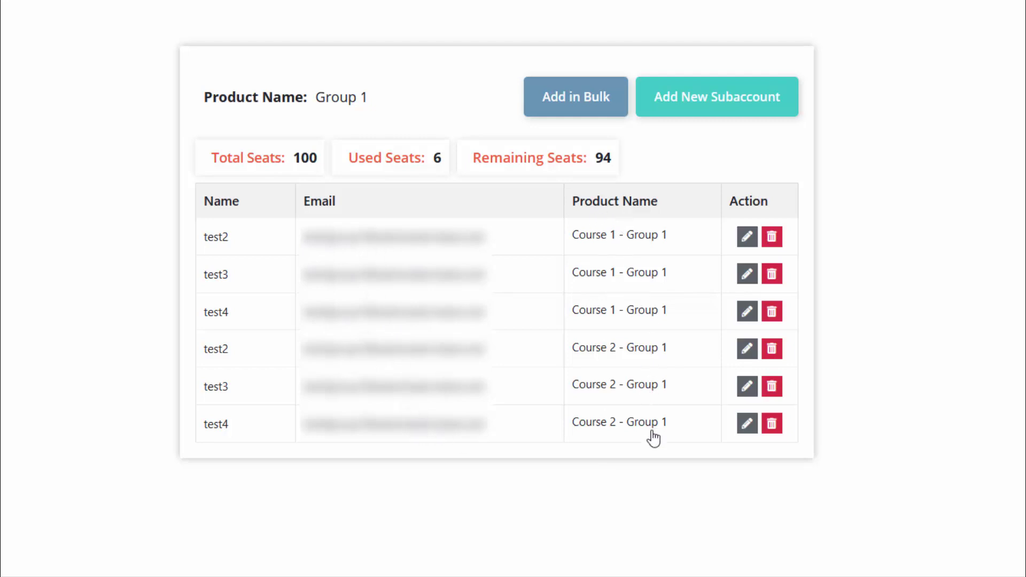
View the group owner's new subaccount form and bulk student form for Group 1.
click(676, 105)
click(636, 150)
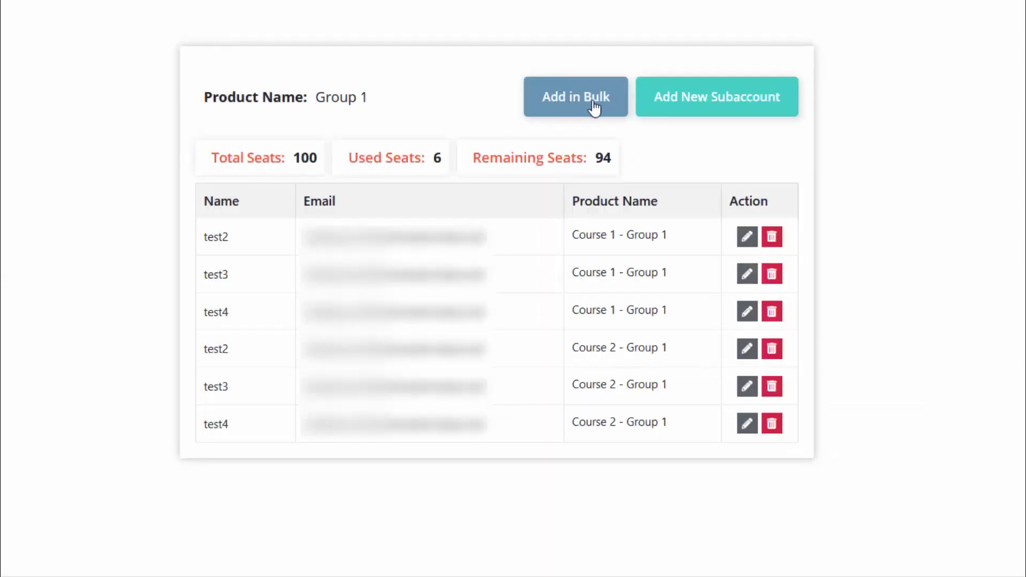
click(594, 107)
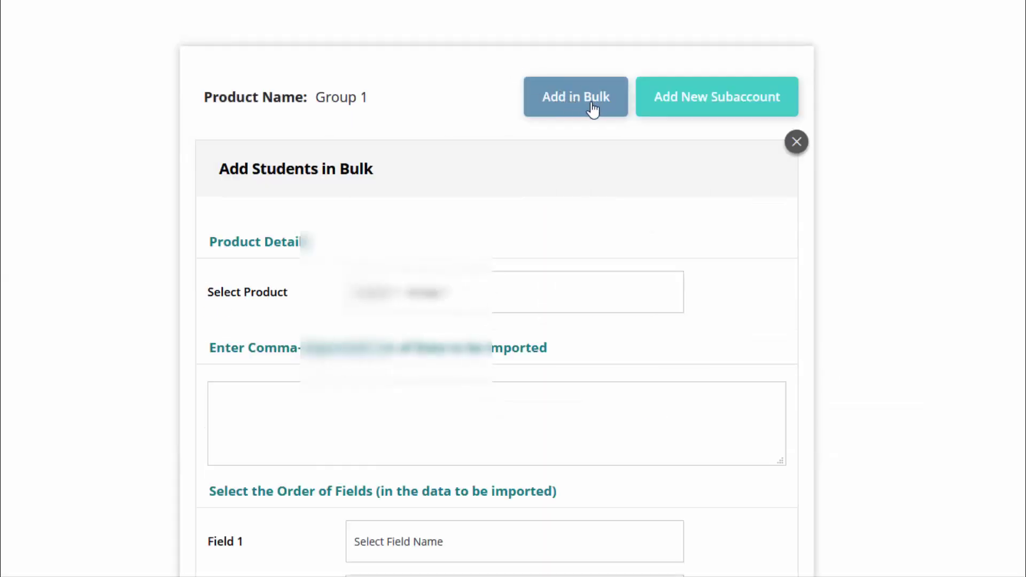
scroll(397, 248, down, 3)
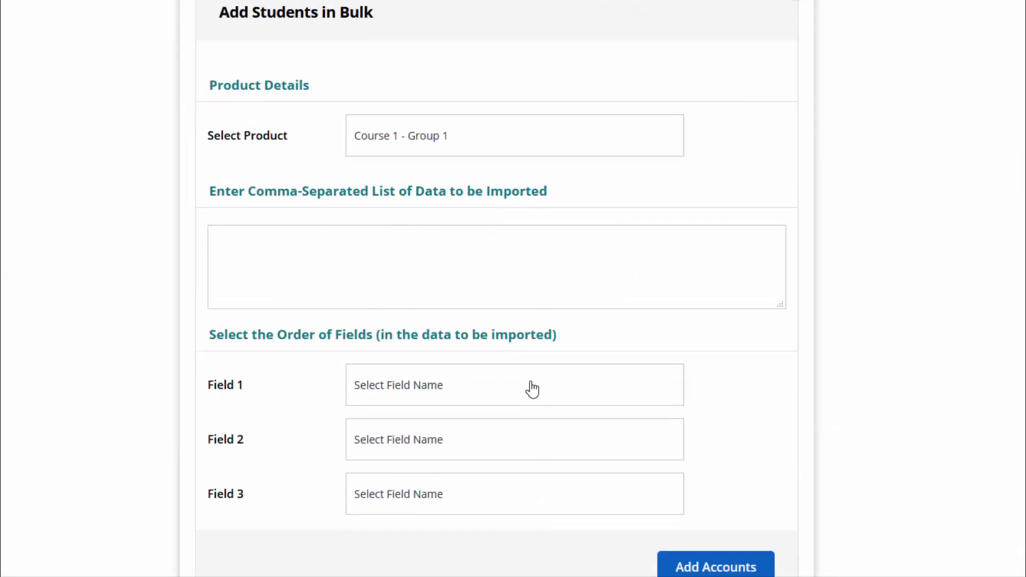
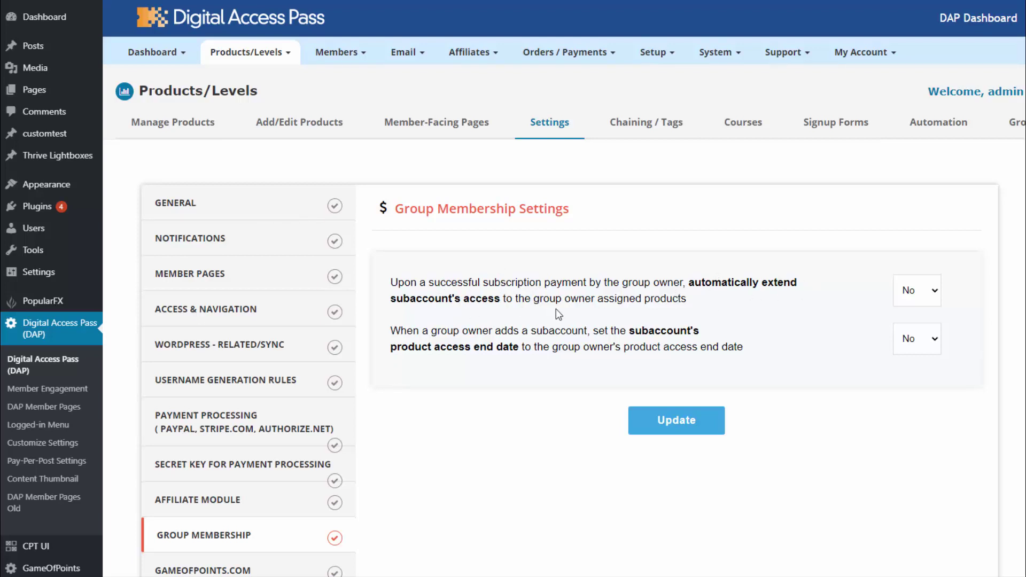
Check the available options for automatically extending subaccount access and for matching subaccount end dates in the Group Membership settings.
click(909, 291)
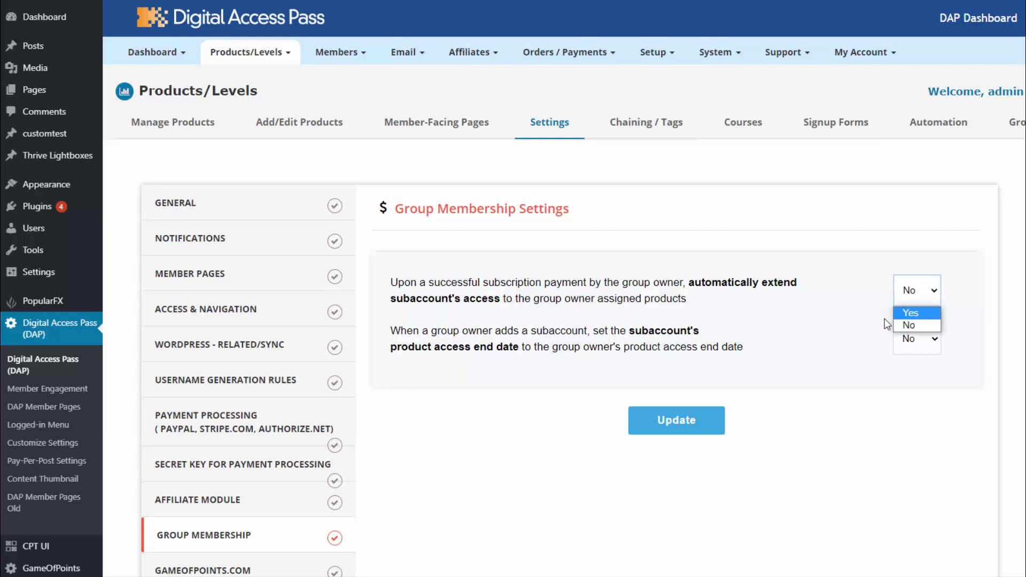
click(437, 396)
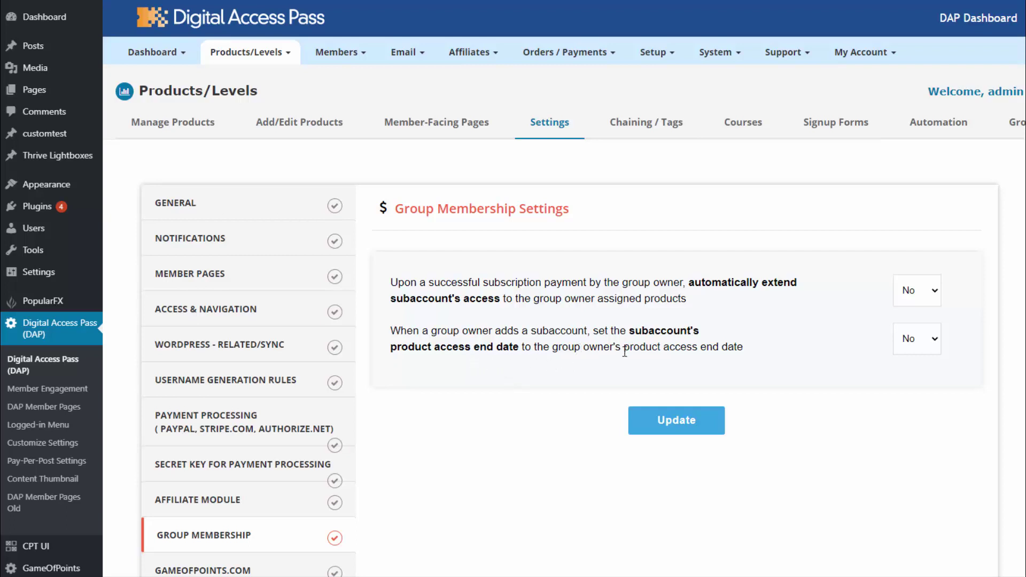
click(934, 343)
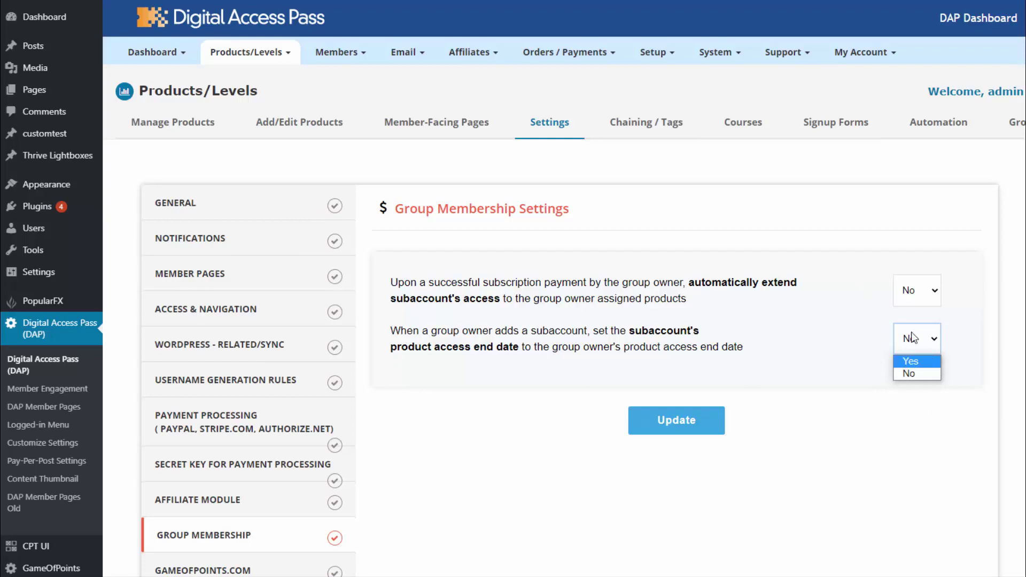
click(886, 452)
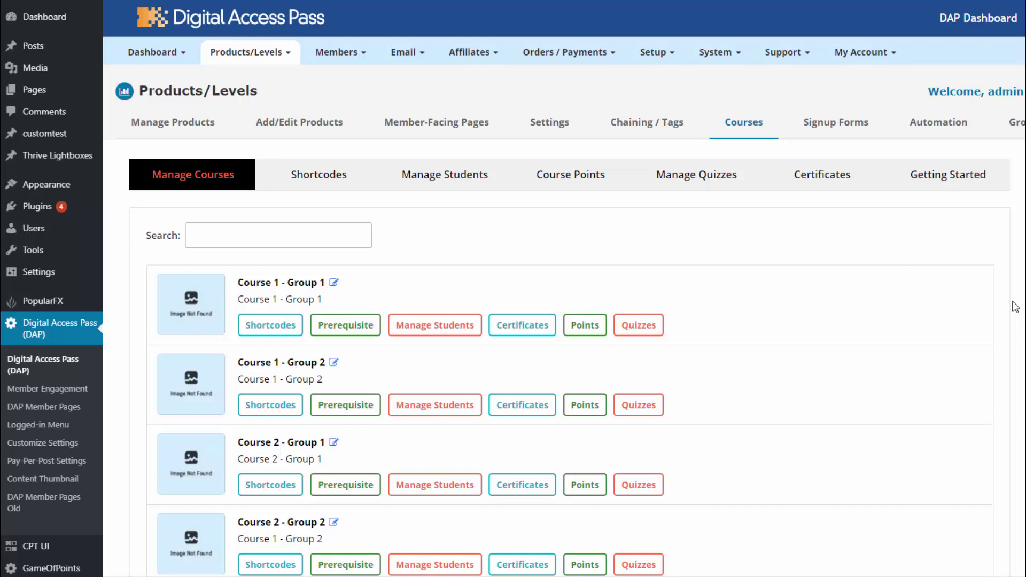
Start a new group owner shortcode in the course shortcodes and choose Group 1 as its group product.
click(242, 53)
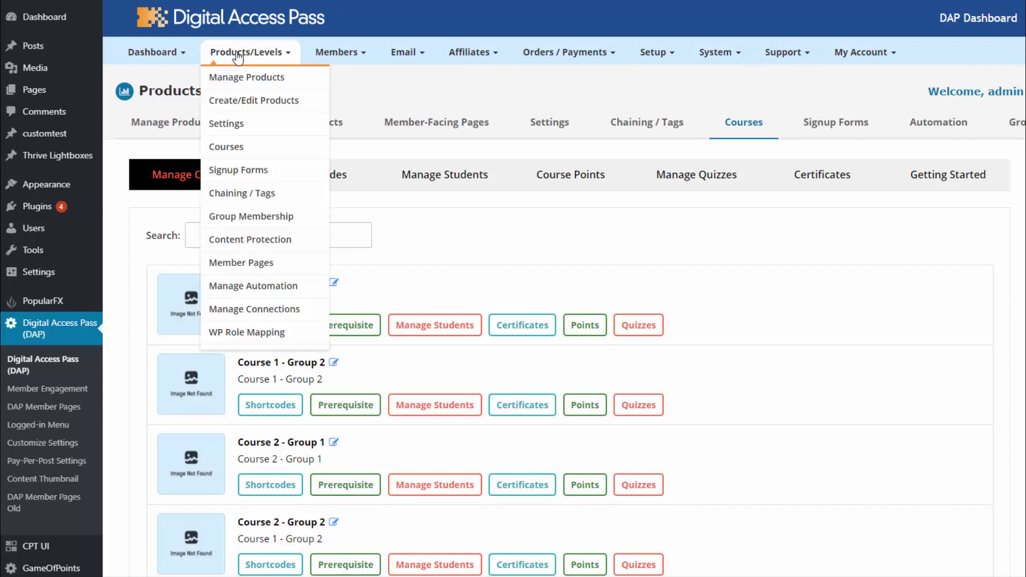
click(238, 150)
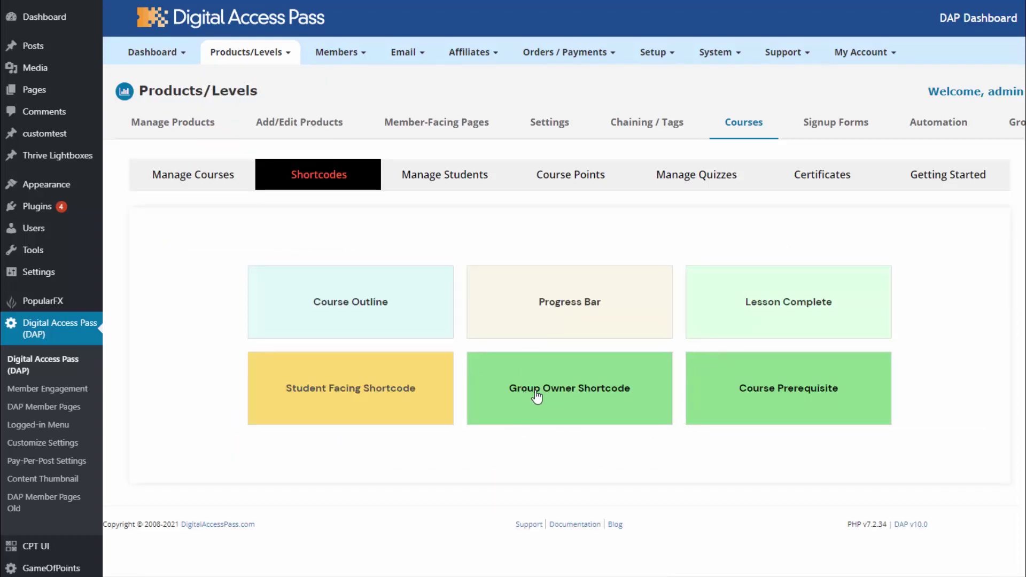
click(635, 391)
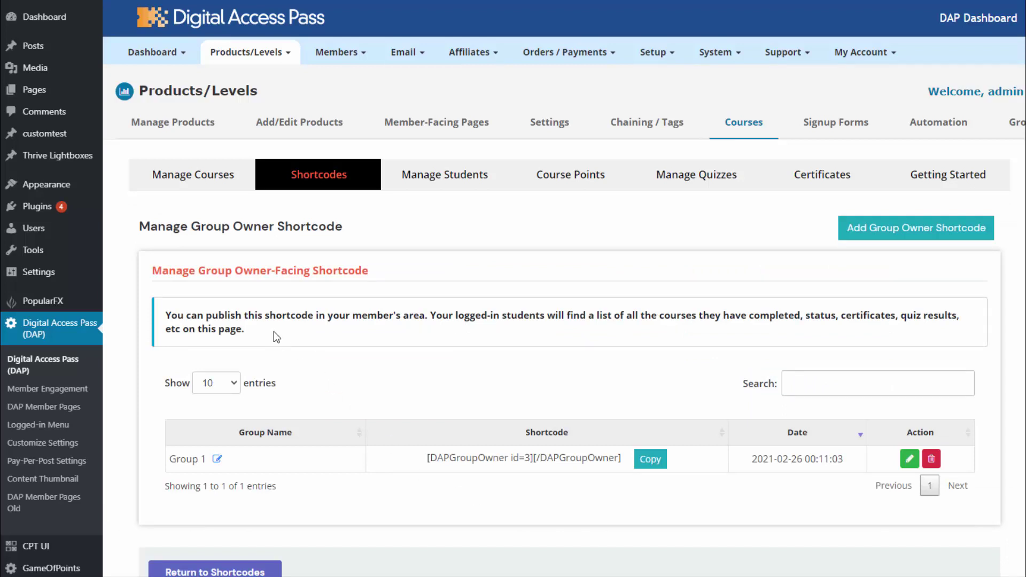
click(877, 235)
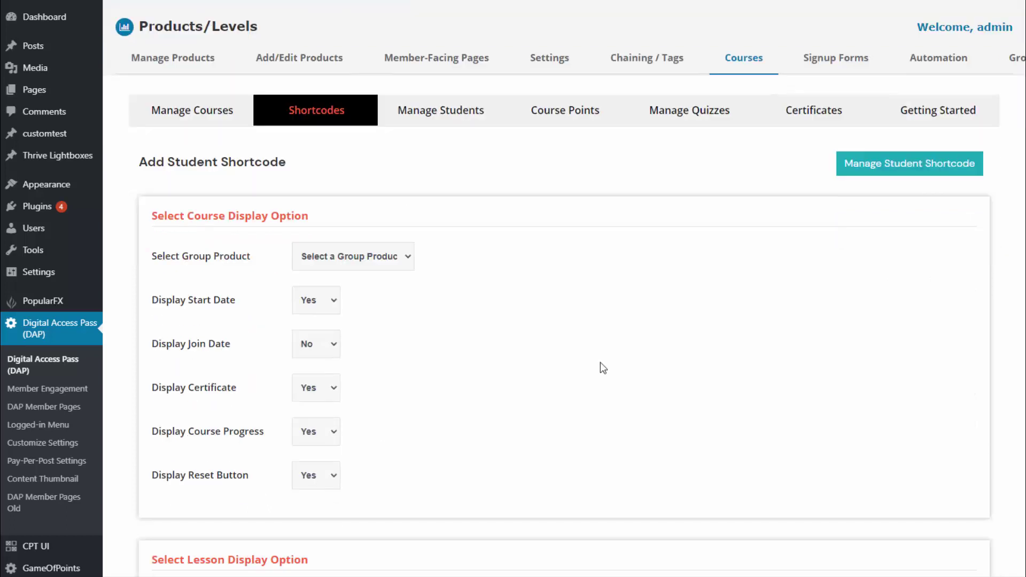
click(353, 250)
click(320, 311)
Review the shortcode's course display options, including Display Join Date, and its lesson display options down to the Table Customizer.
scroll(248, 264, down, 1)
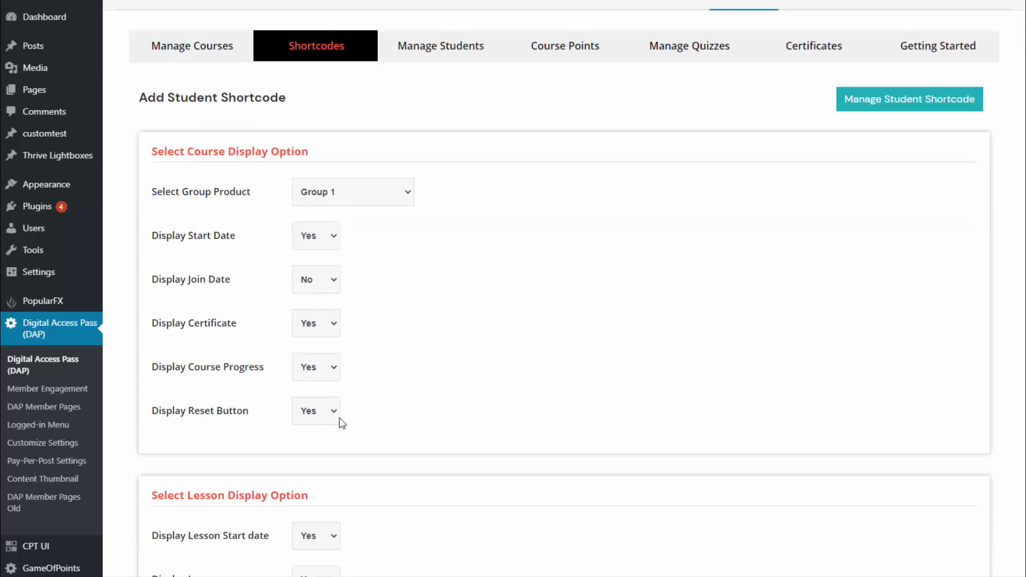
scroll(427, 402, down, 1)
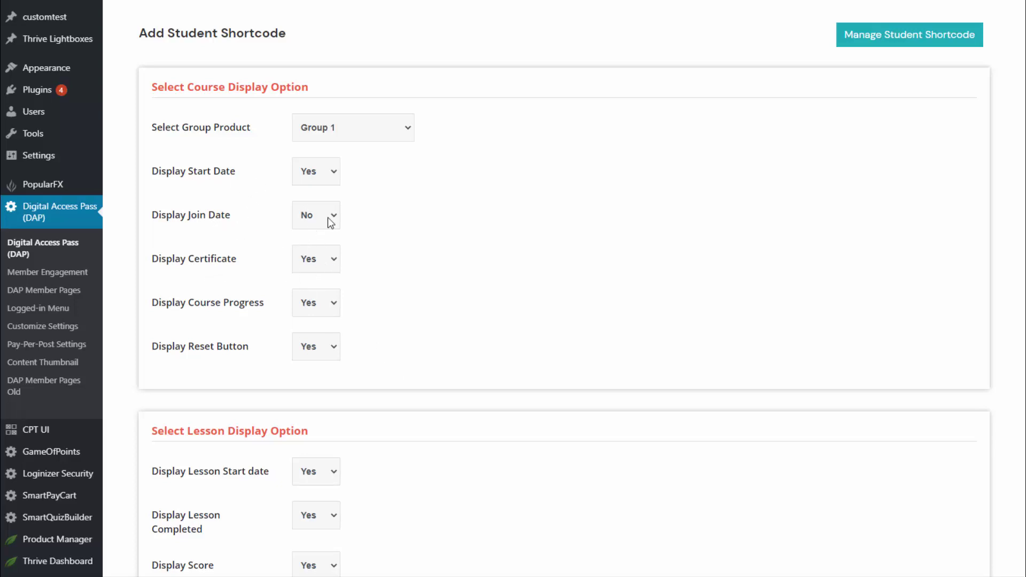
click(309, 218)
click(503, 234)
scroll(259, 295, down, 1)
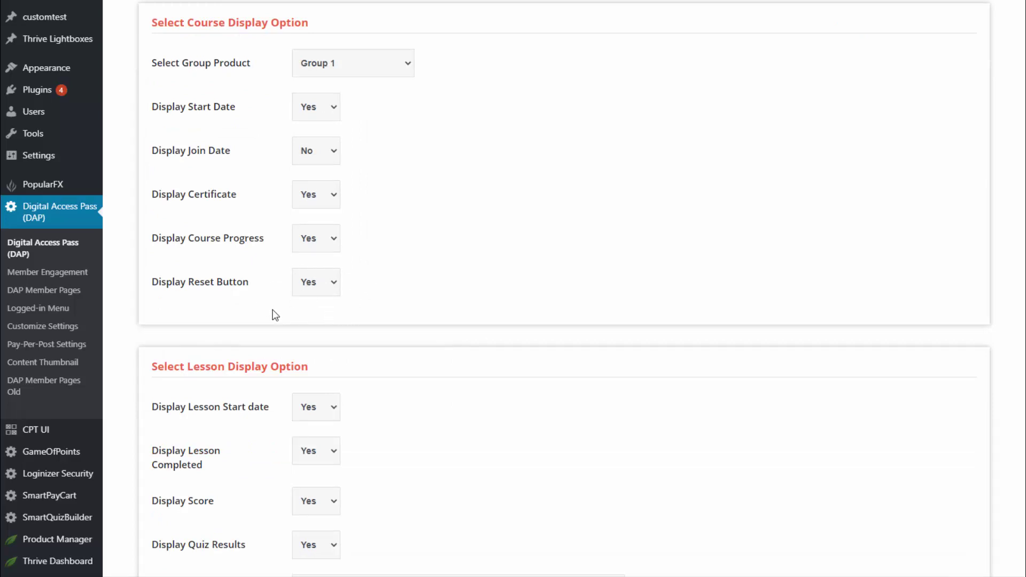
scroll(284, 291, down, 2)
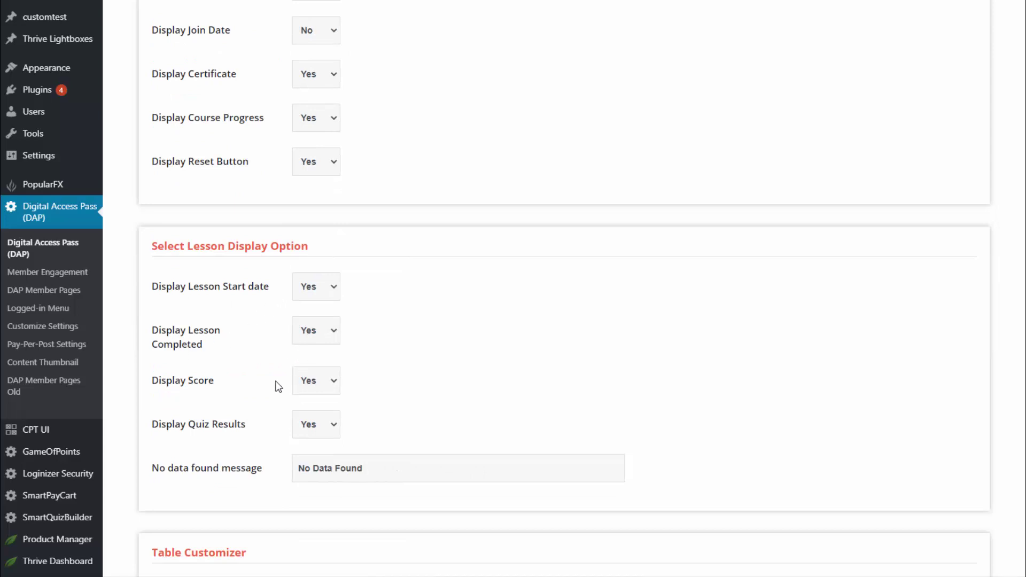
scroll(796, 395, down, 1)
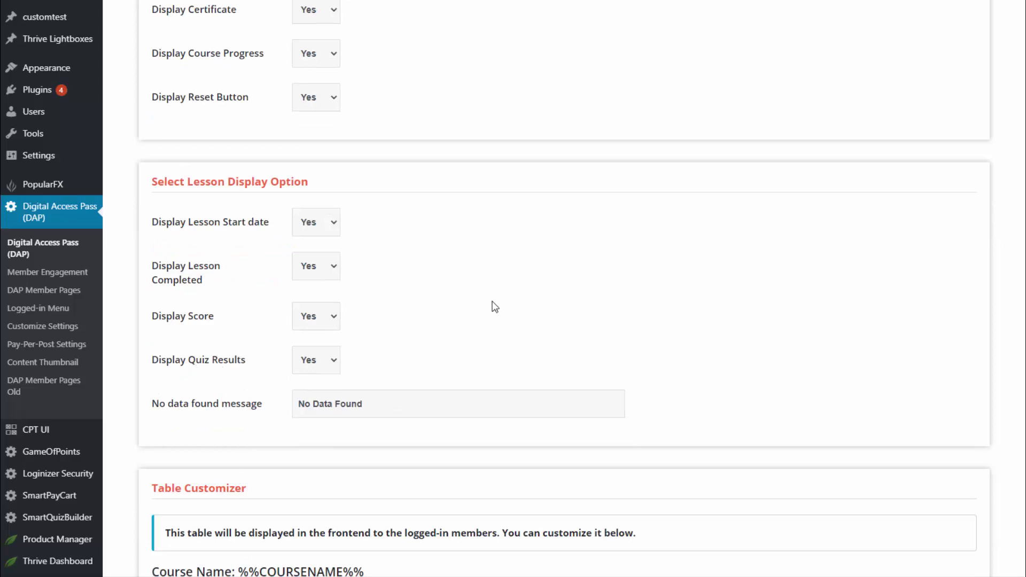
mouse_move(57, 525)
scroll(499, 355, down, 3)
scroll(497, 351, down, 1)
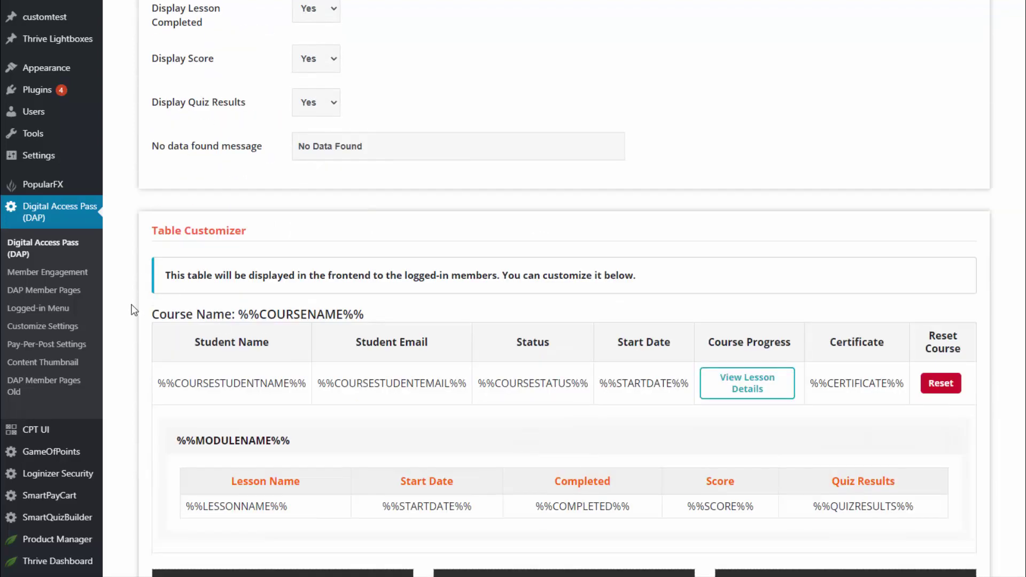
Examine the Table Customizer's course name text editing and styling options, and save the Group 1 owner shortcode.
click(222, 320)
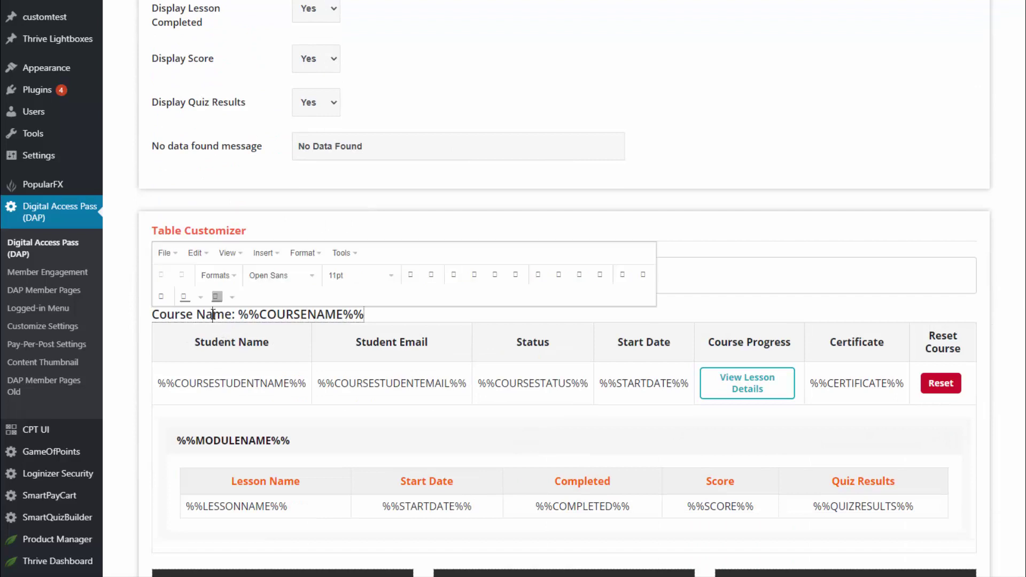
click(260, 315)
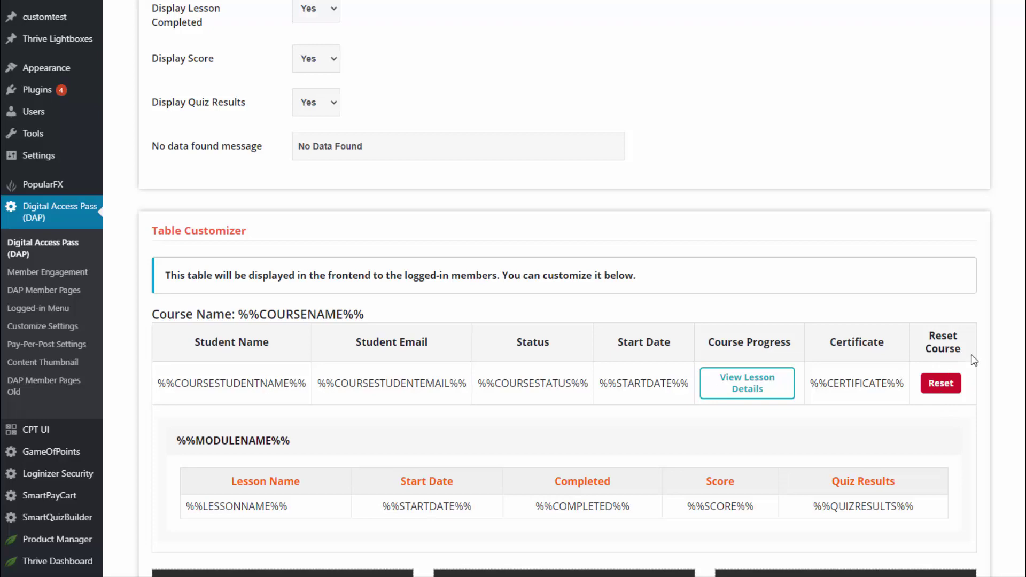
scroll(468, 377, down, 4)
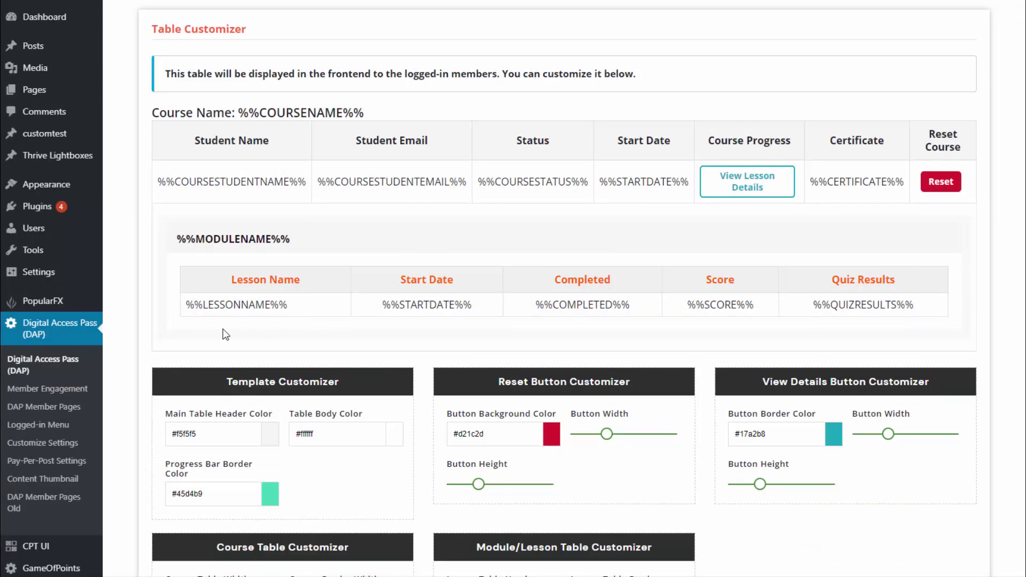
scroll(226, 335, down, 3)
scroll(855, 439, down, 3)
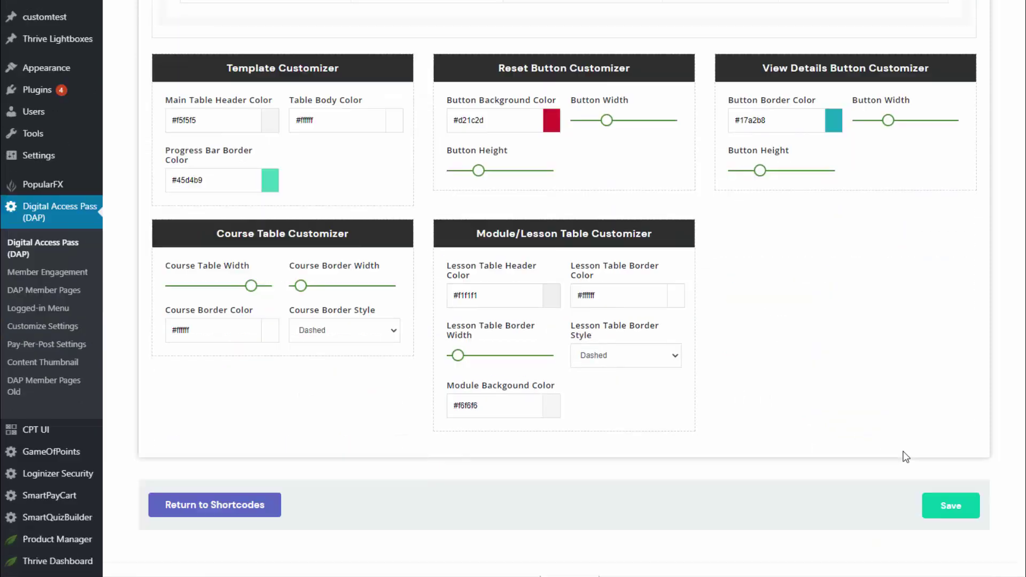
click(965, 516)
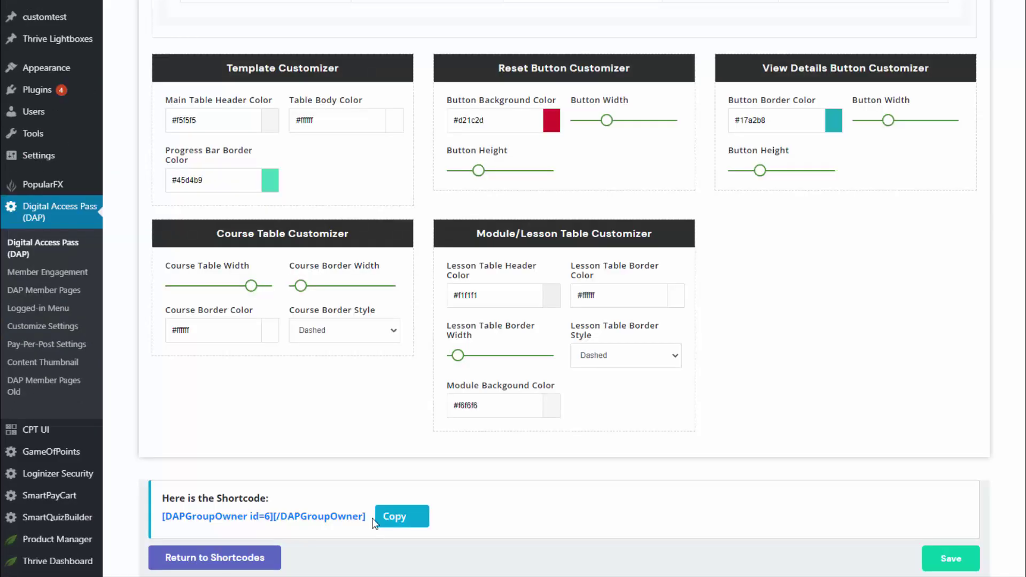
scroll(364, 519, down, 2)
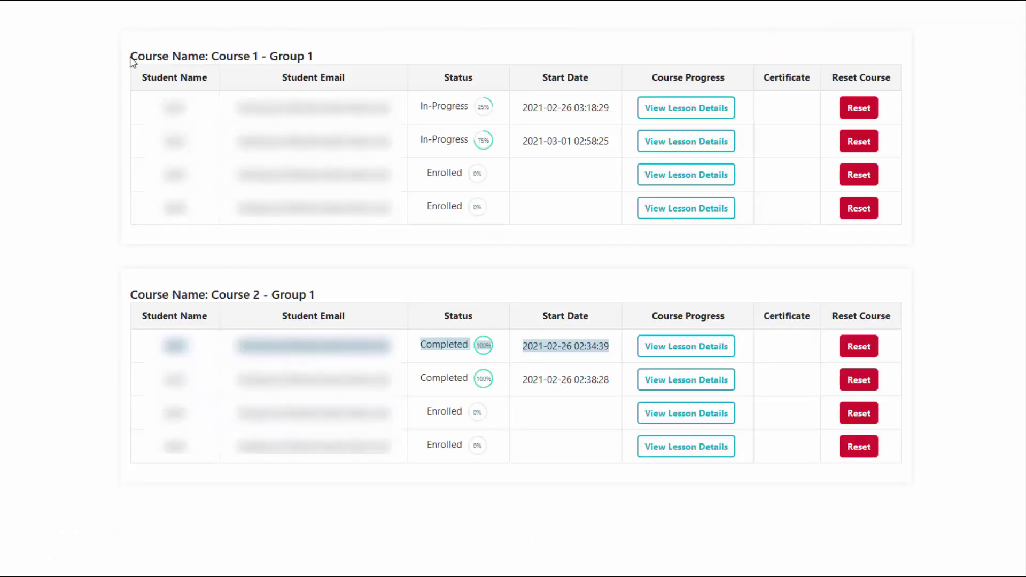
View the first student's lesson details and quiz results for Course 1 - Group 1 on the group owner's page.
drag(131, 56, 355, 59)
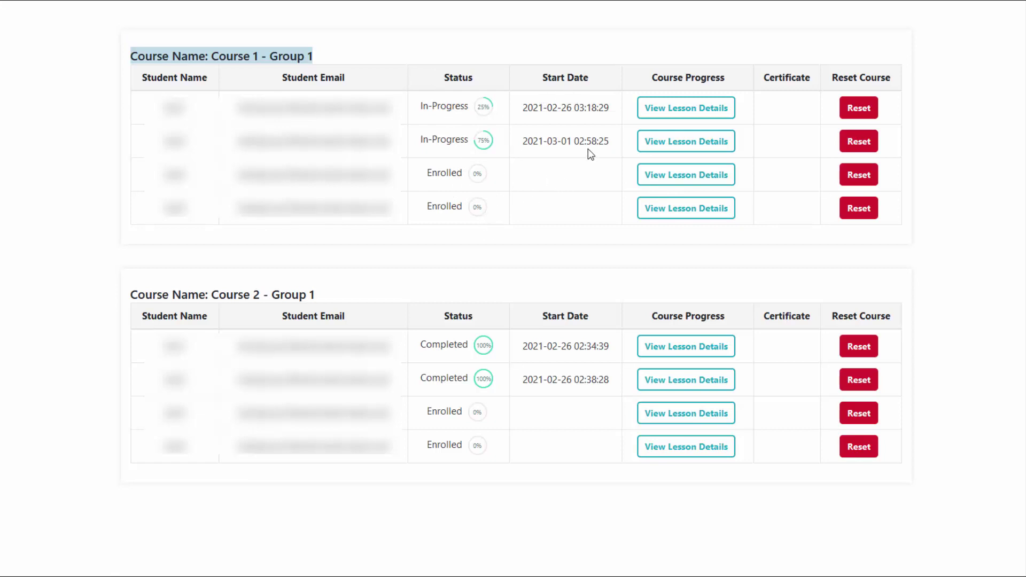
click(684, 108)
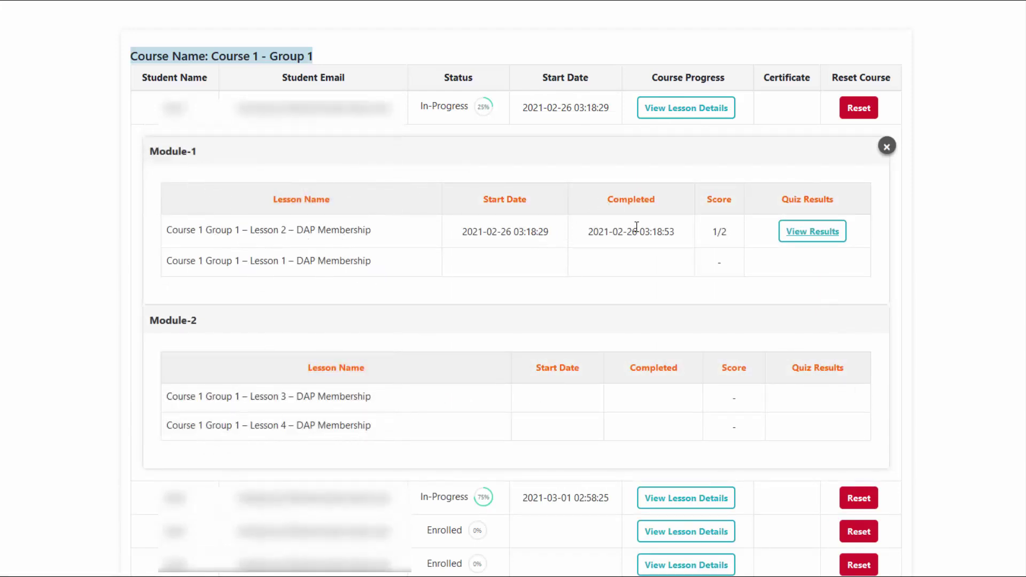
click(816, 237)
click(823, 234)
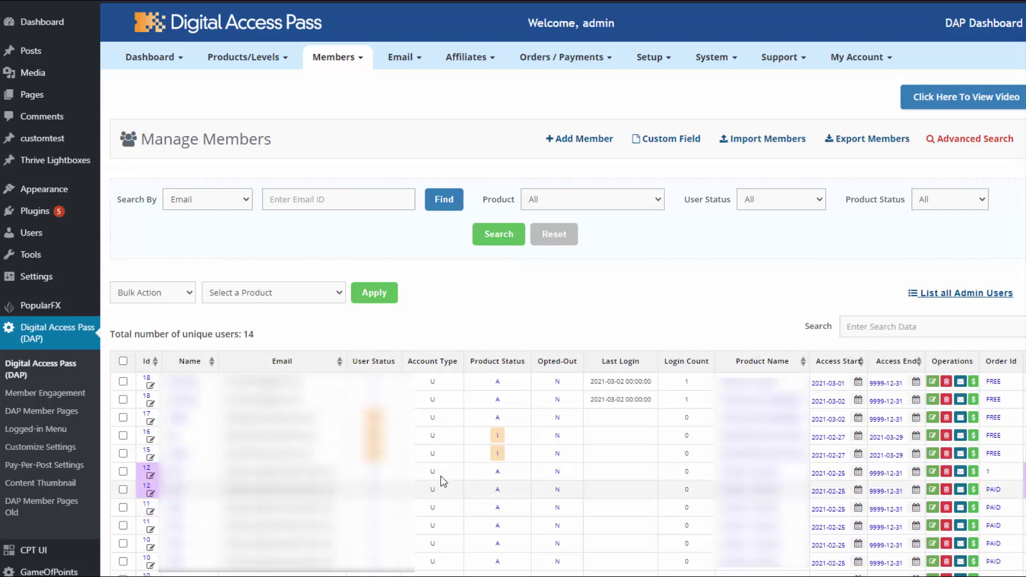
Find members by Group Account using the Group 1 owner's e-mail, and check the Group 1 seats on the owner's record.
click(224, 202)
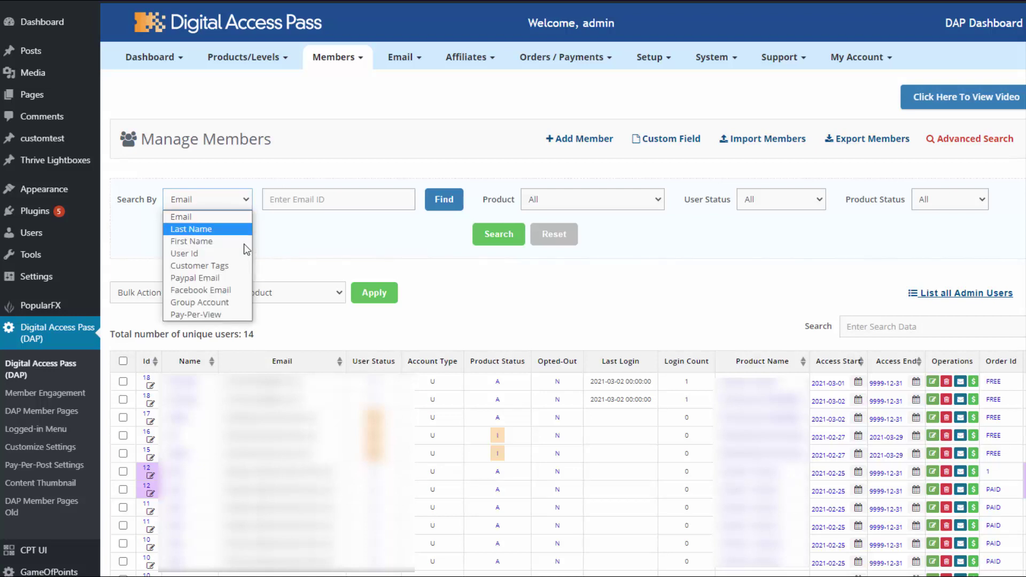
click(239, 301)
click(297, 202)
key(ctrl+v)
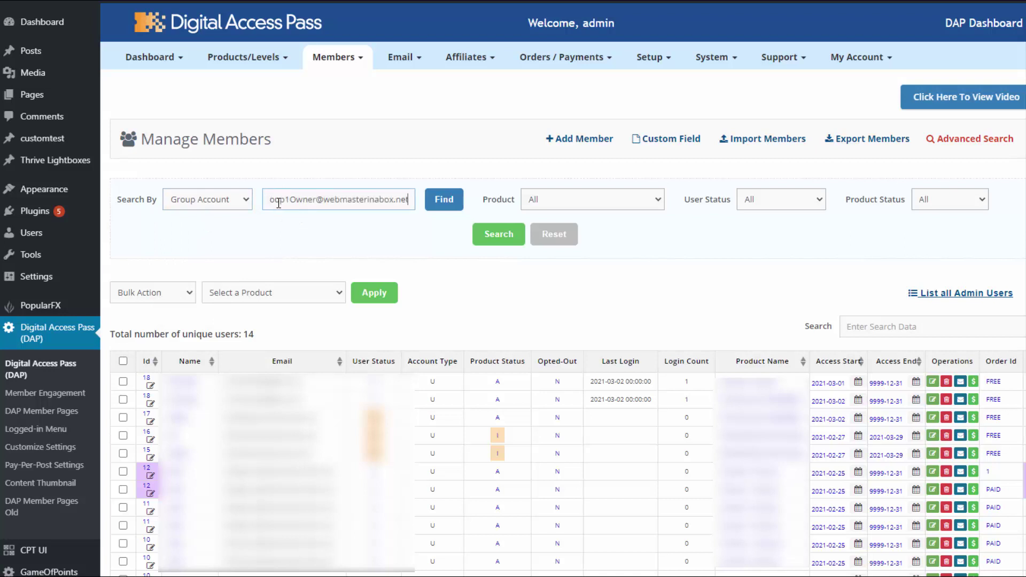
click(443, 200)
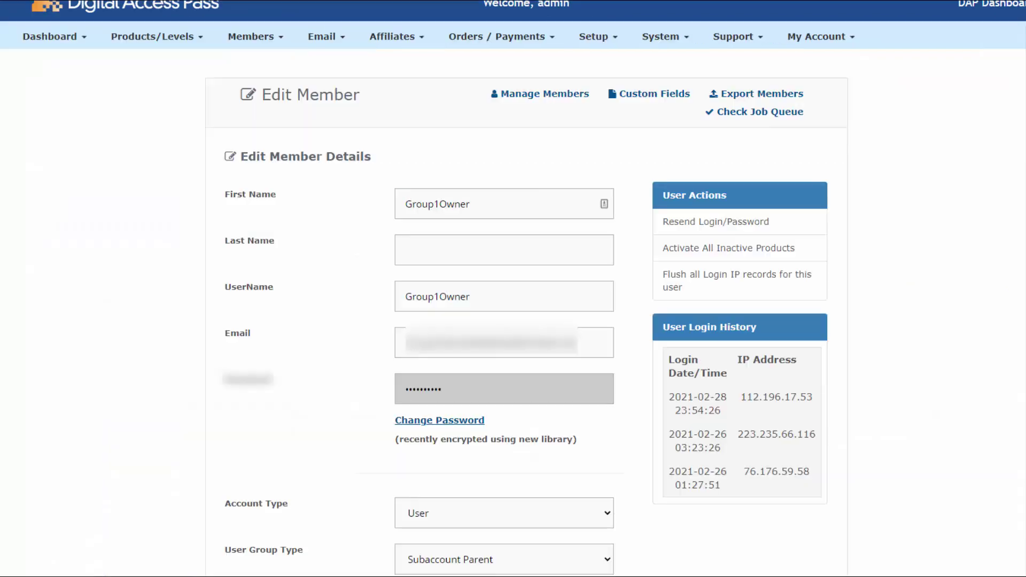
scroll(304, 330, down, 5)
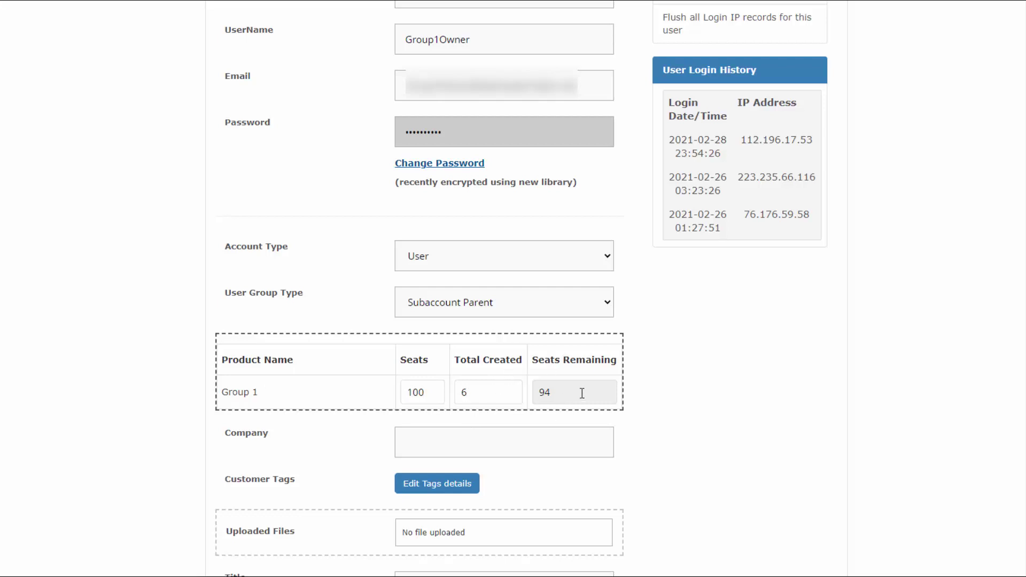
click(436, 393)
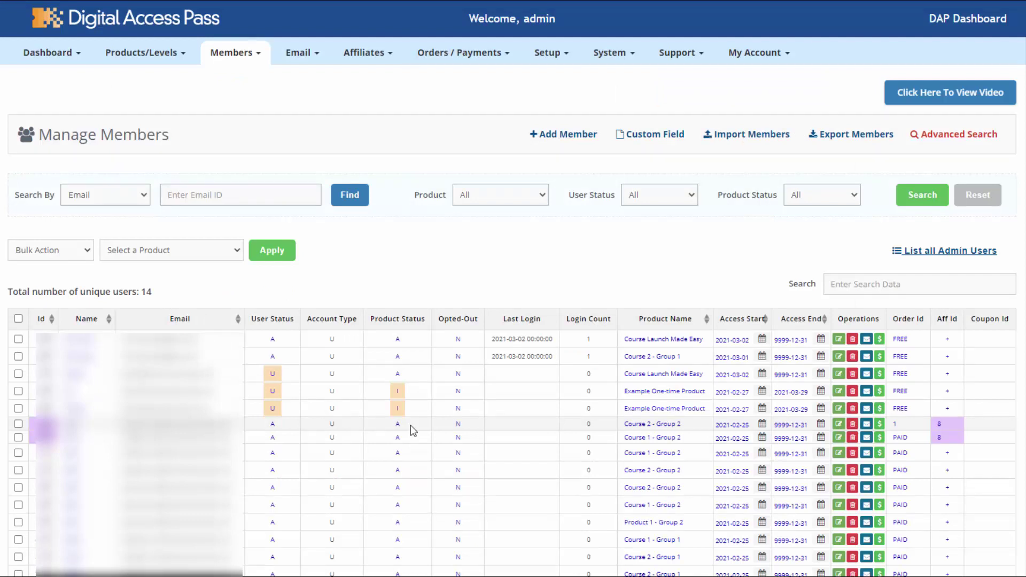
Open the second listed member's record, check the group owners available for Group Parent Id, and keep the Group 2 owner selected.
click(235, 52)
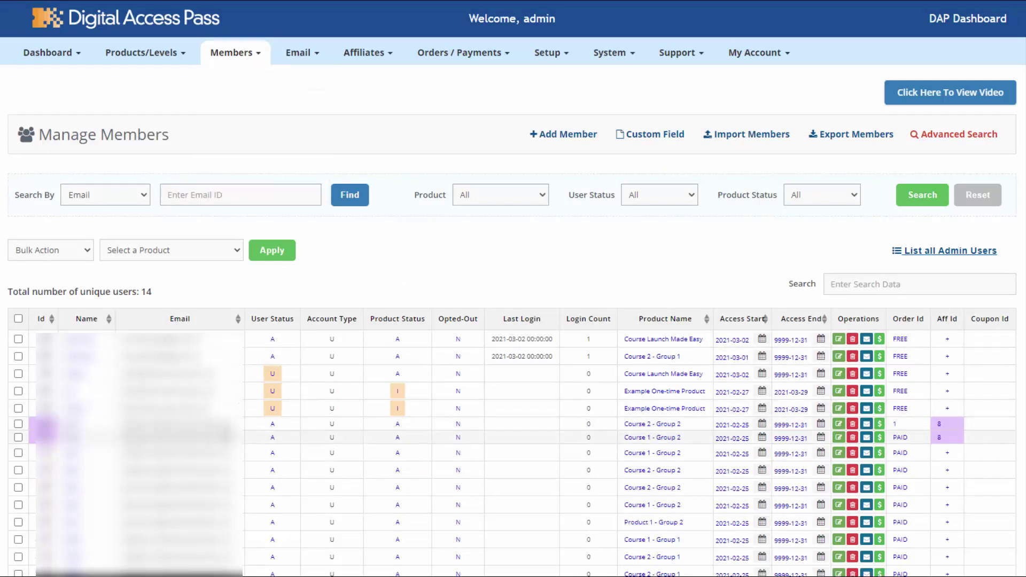
click(78, 356)
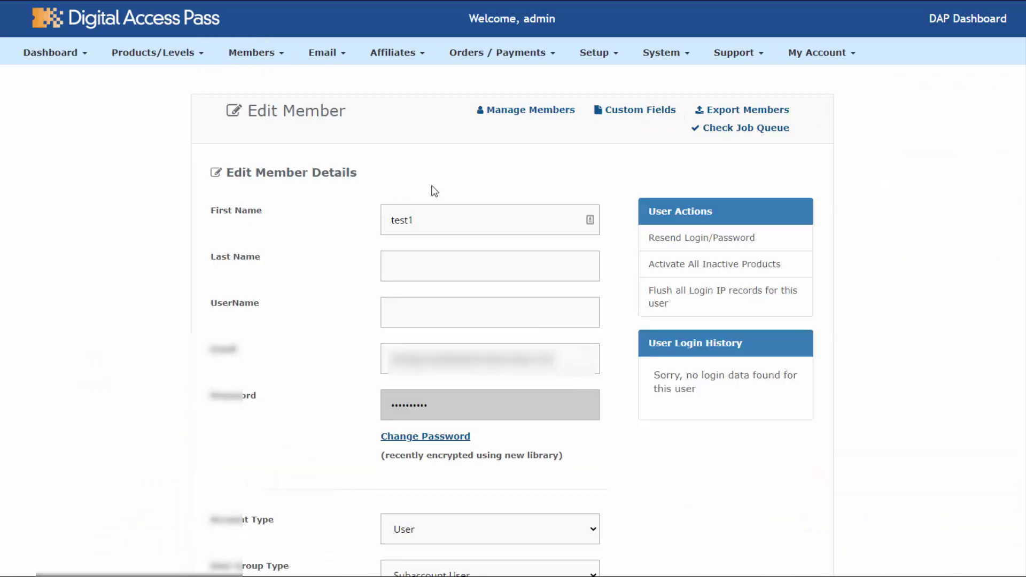
scroll(256, 121, down, 6)
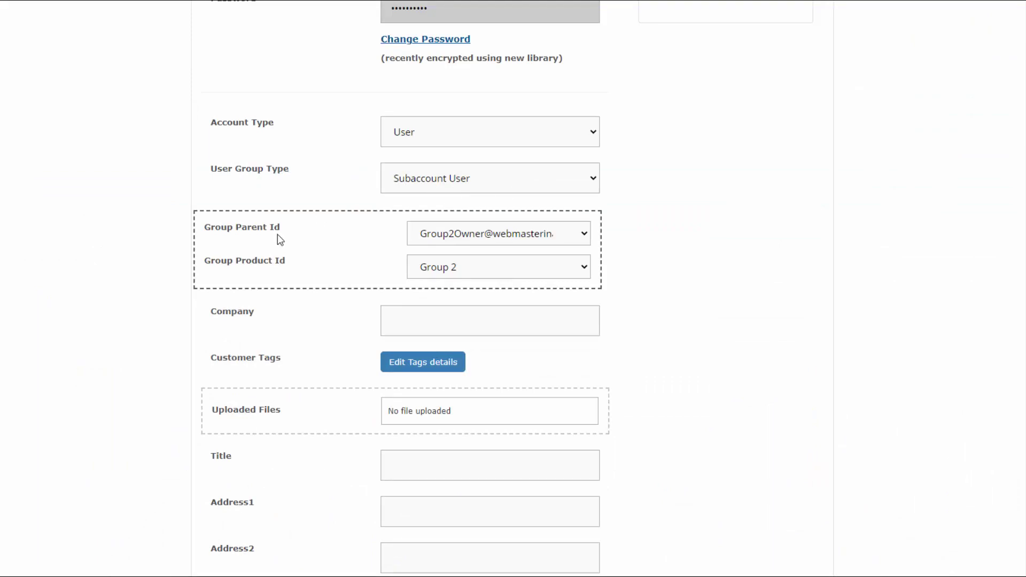
click(526, 237)
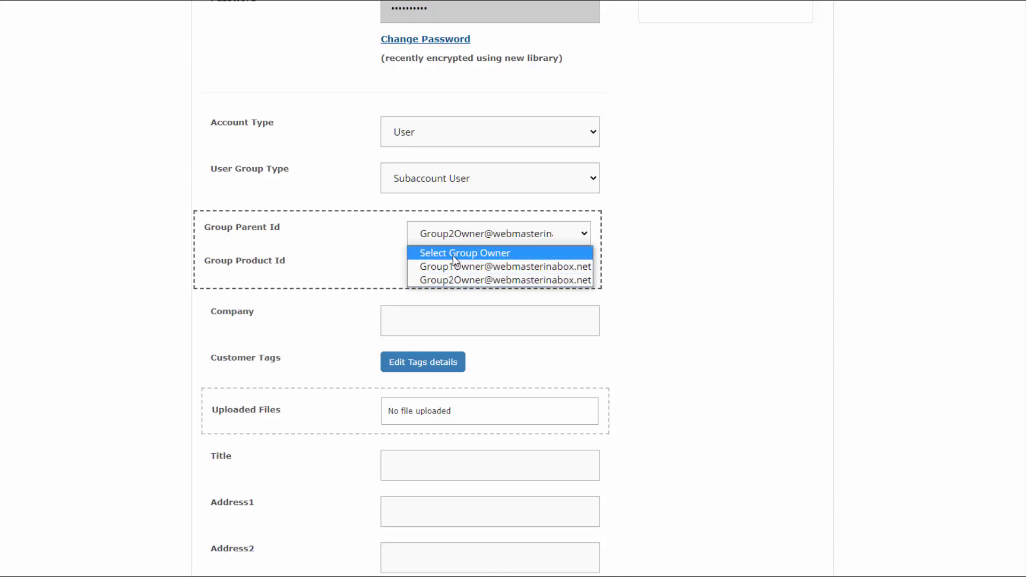
click(485, 278)
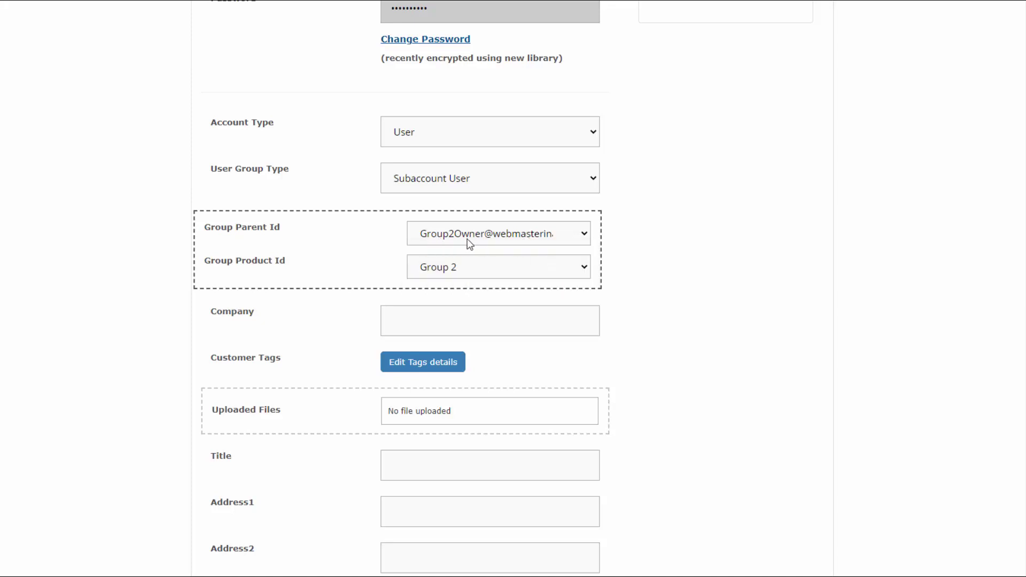